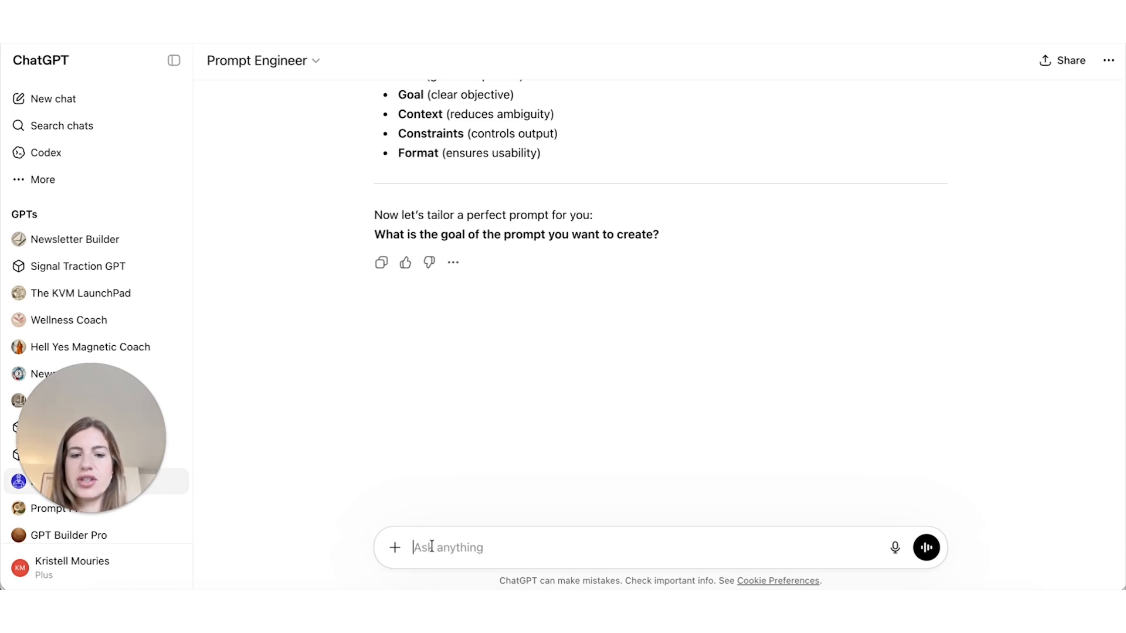
# Draft a request for a custom GPT that writes business SOPs from messy notes, loom video transcripts and other formats using the template provided.
pyautogui.write('I want to build a custom GPT')
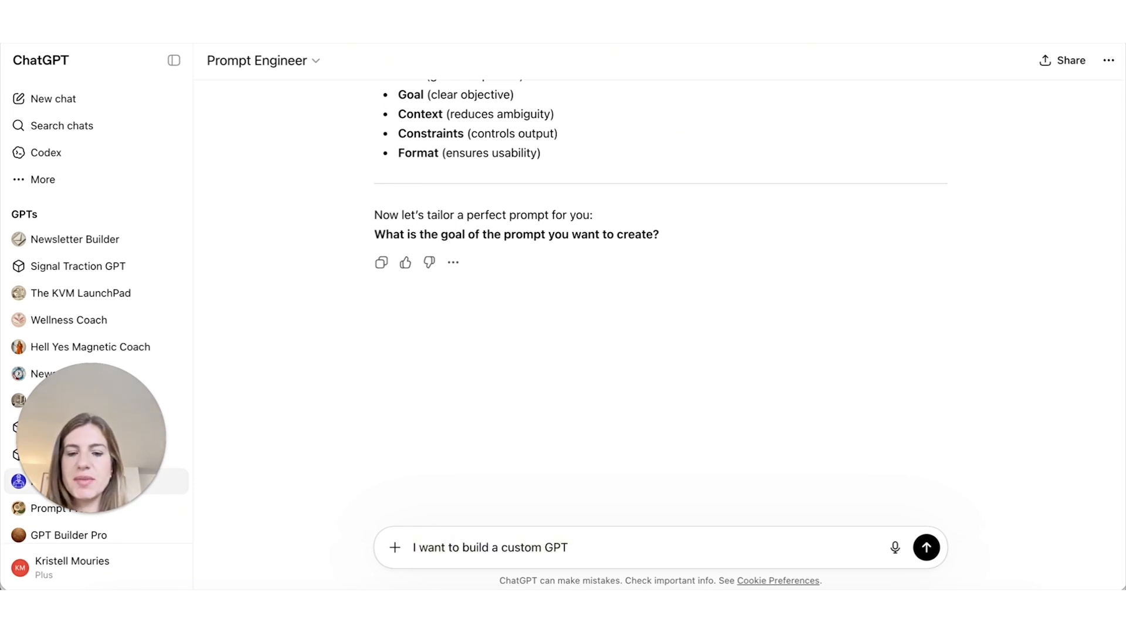
pyautogui.write('for writing ')
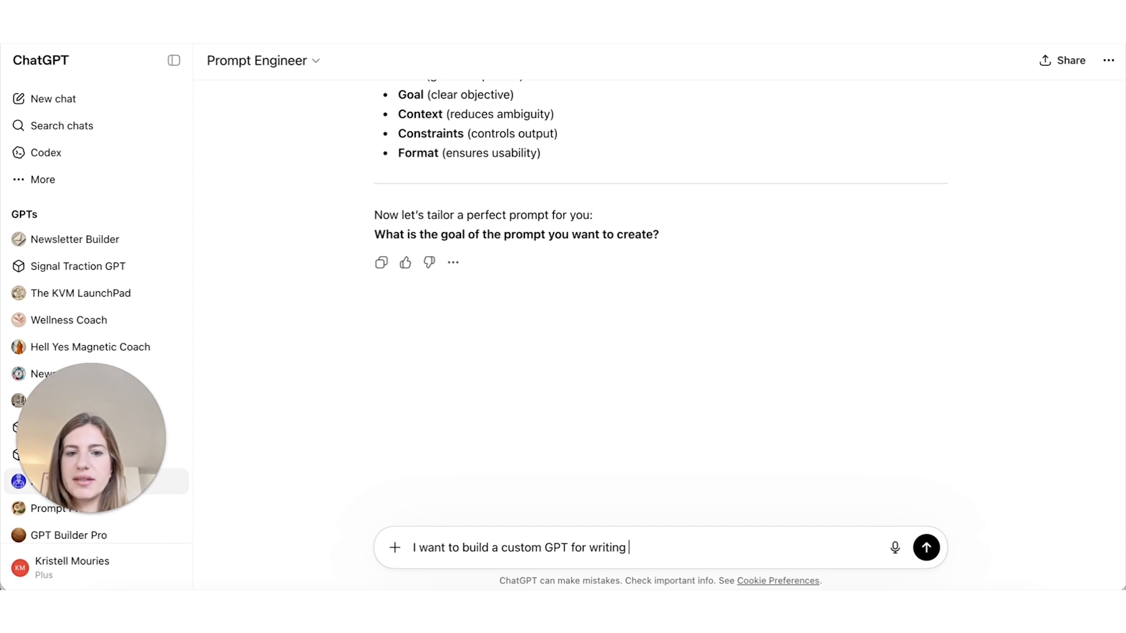
pyautogui.write('SOPs')
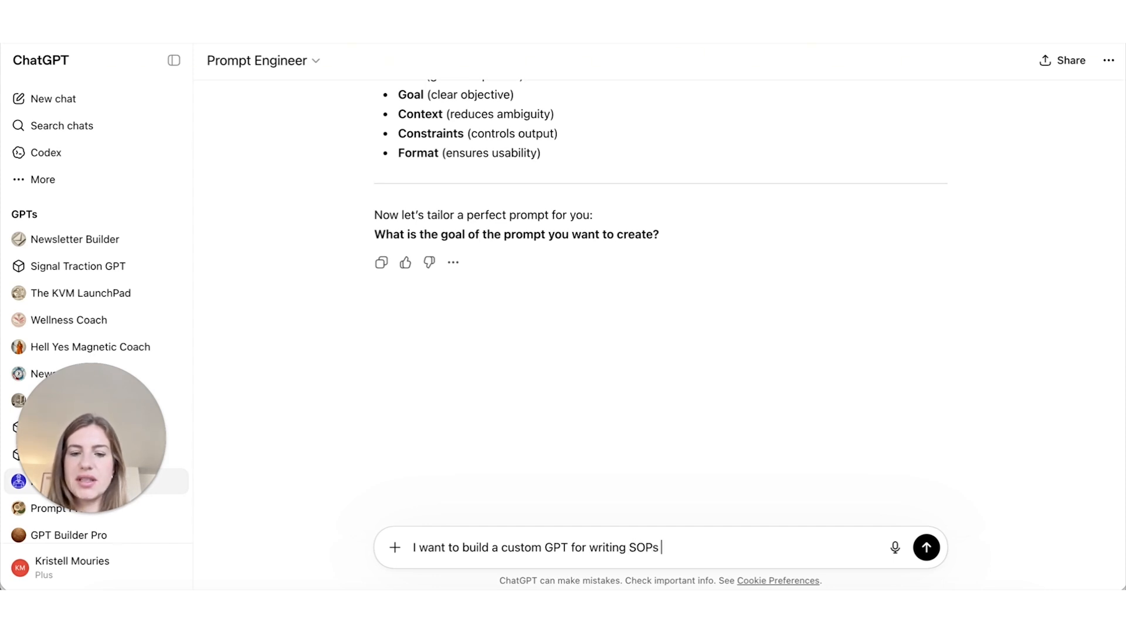
pyautogui.write(' for my business')
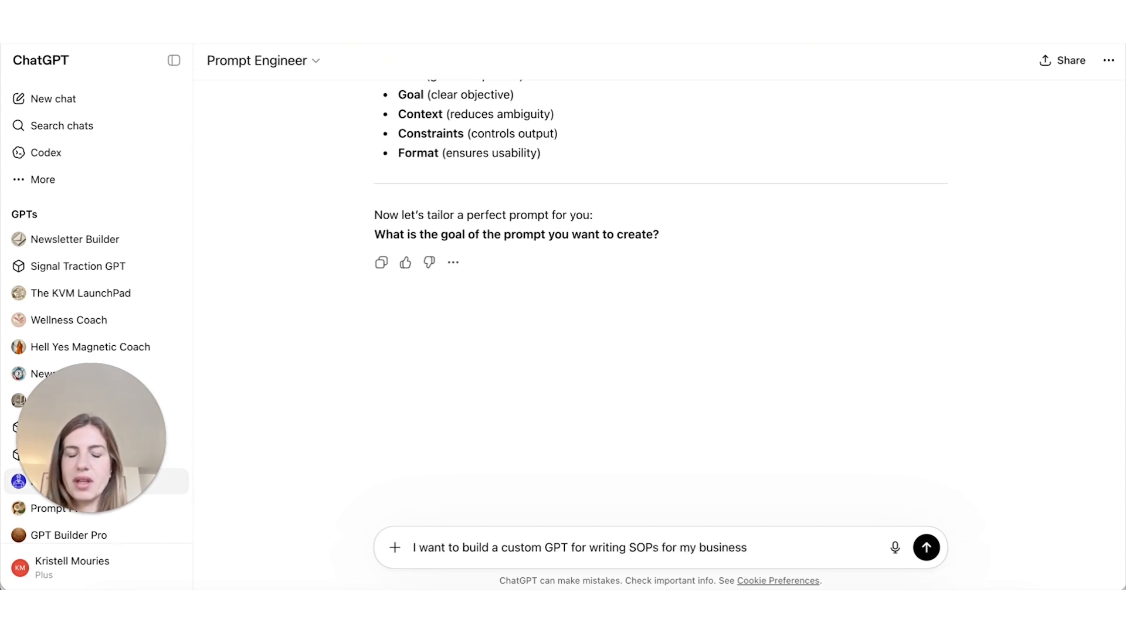
pyautogui.write(' from messy')
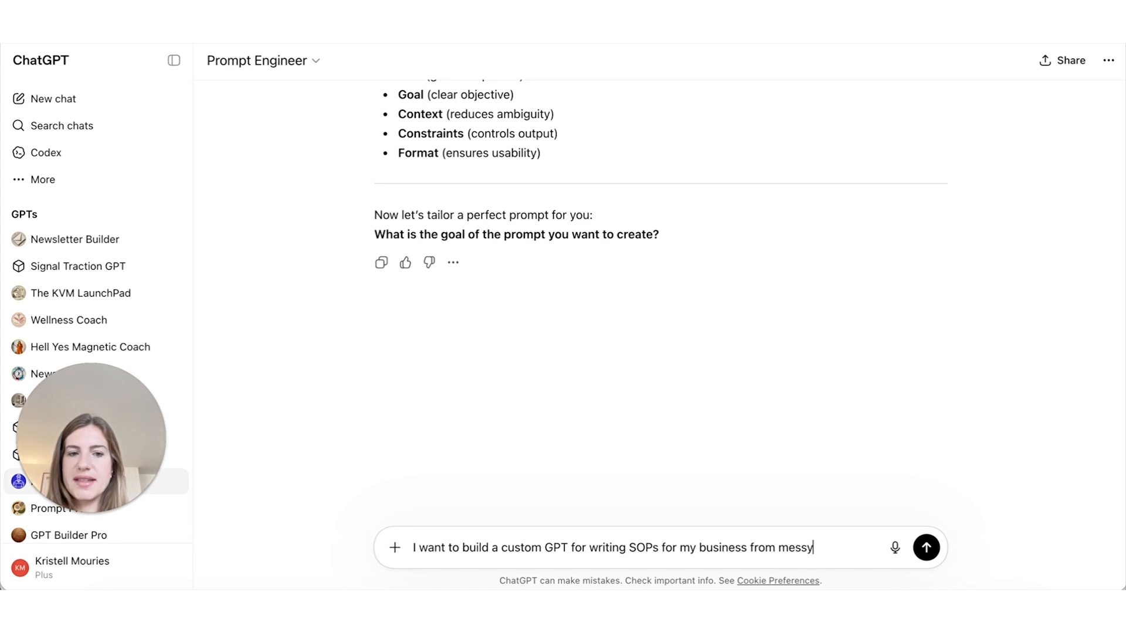
pyautogui.write(' notes, loo')
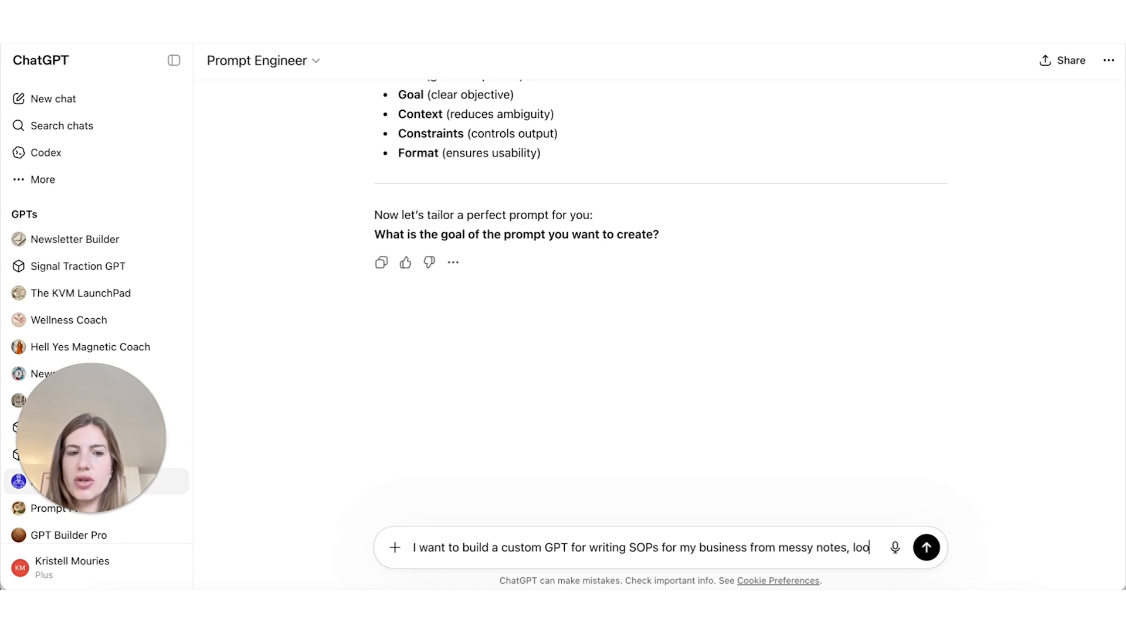
pyautogui.write('m video trans')
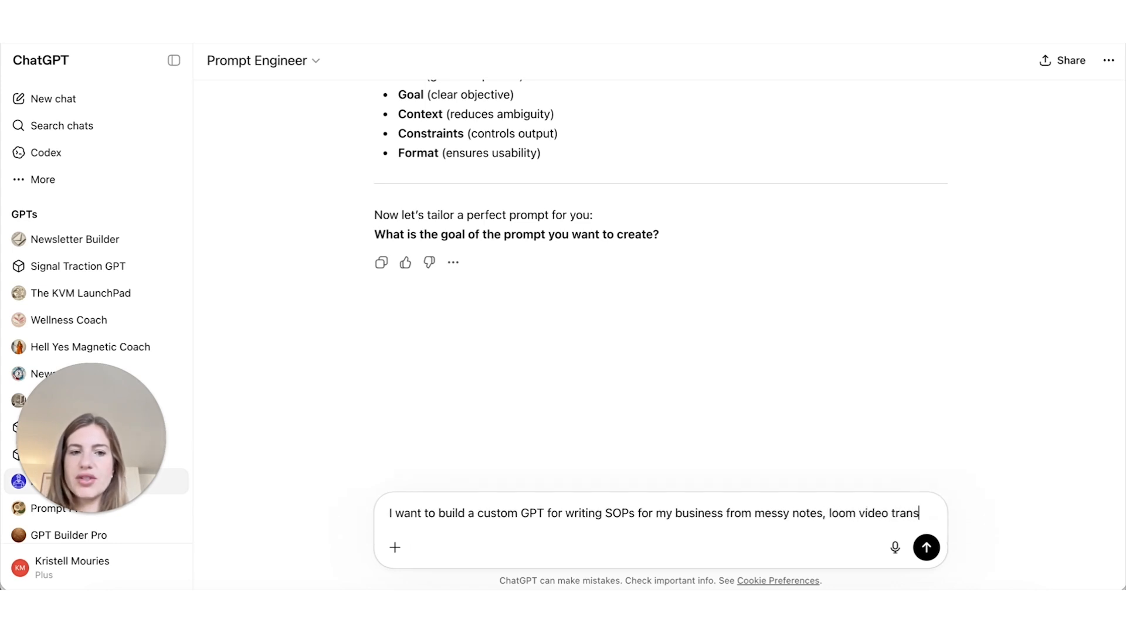
pyautogui.write('cripts and other f')
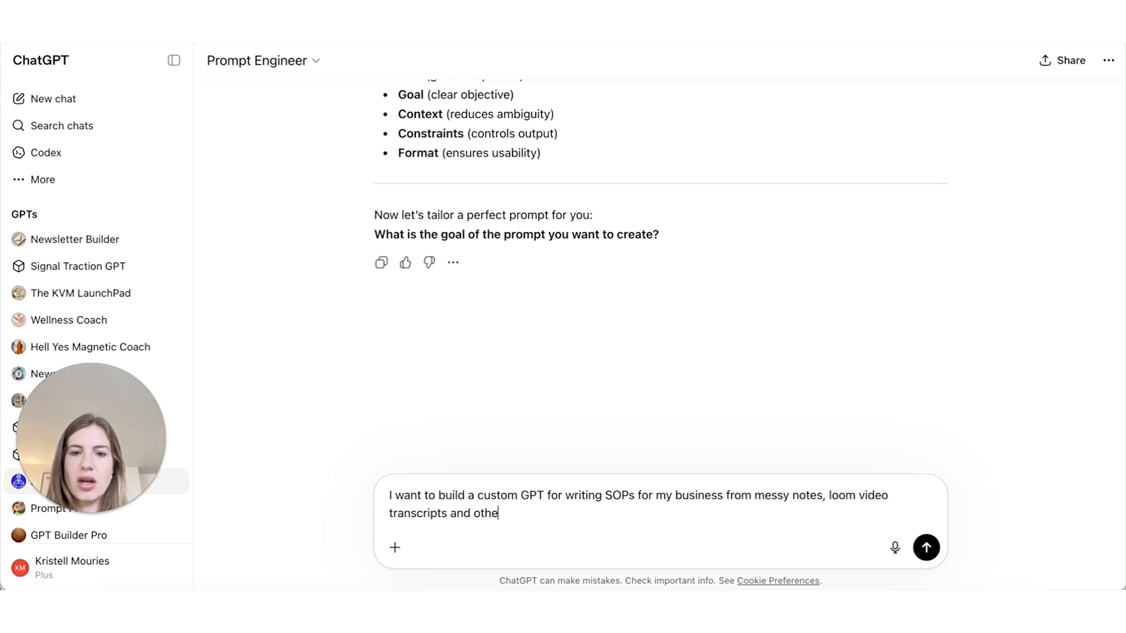
pyautogui.write('ormats. from this it will have to create a clear sop using the template provided')
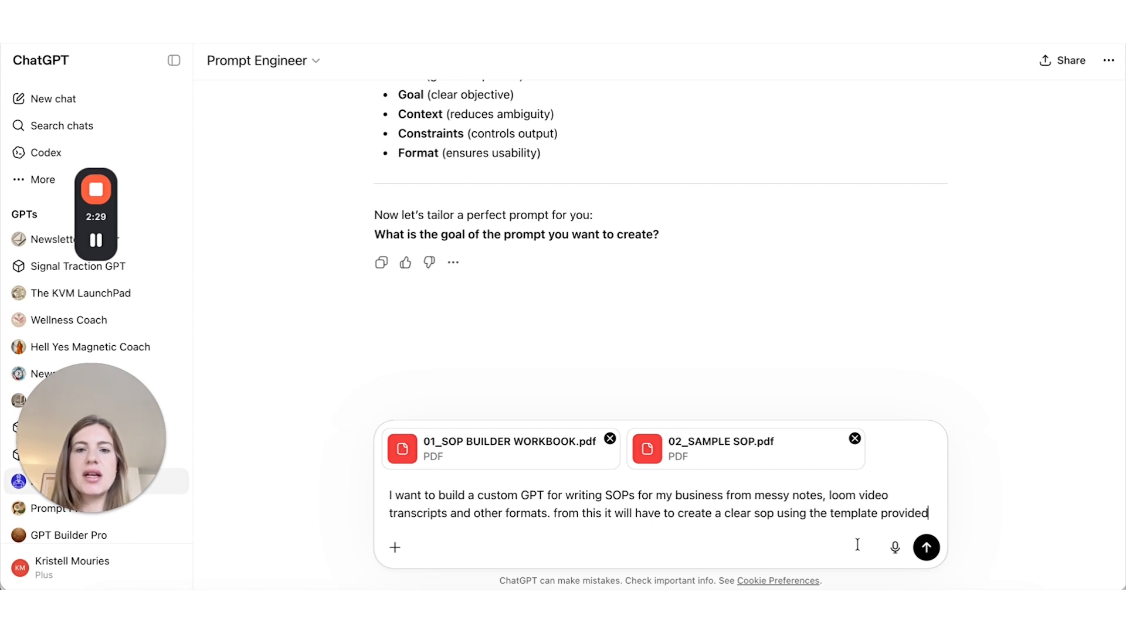
# Add that the files will not be provided, so relevant information must be included in the prompt, and send the request.
pyautogui.write('.')
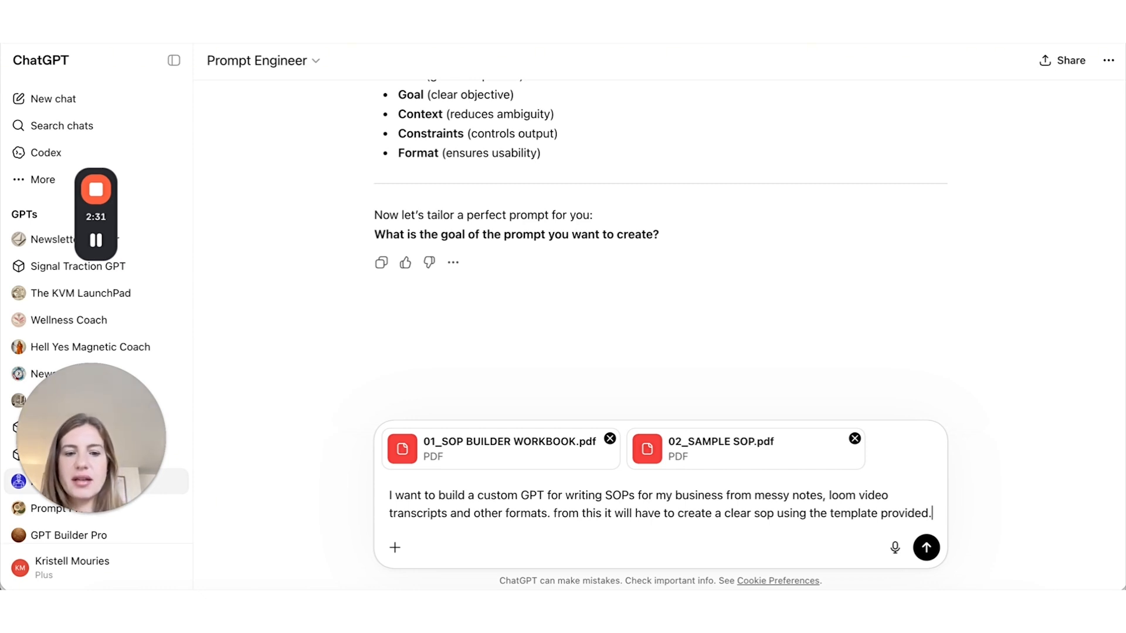
pyautogui.write(' i will not provi')
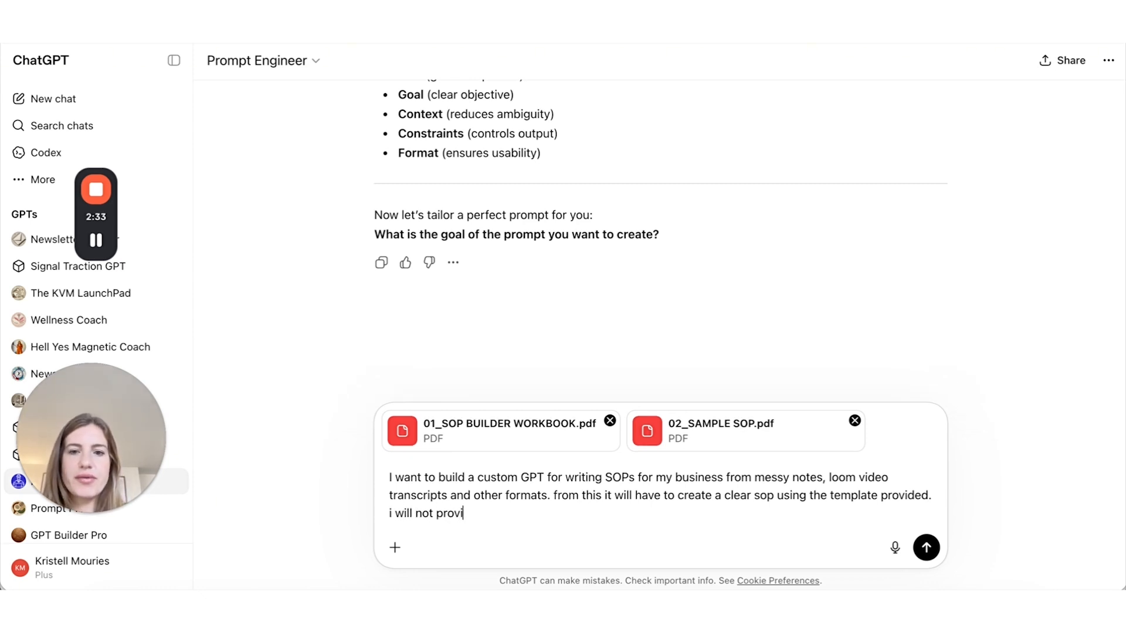
pyautogui.write('de the files so incl')
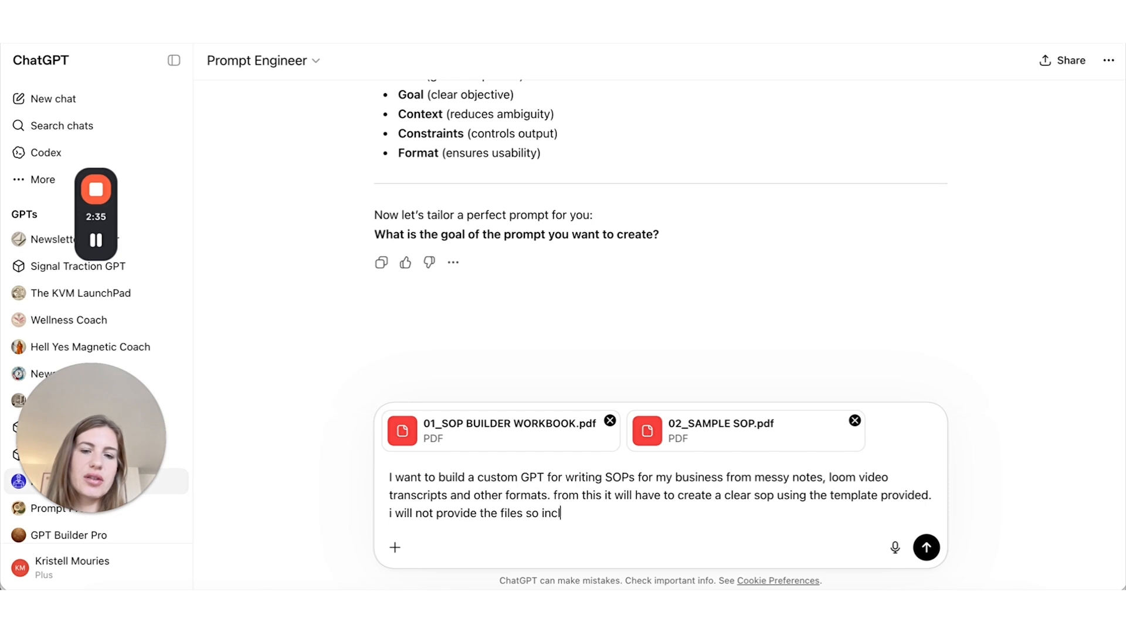
pyautogui.write('ude relevant inform')
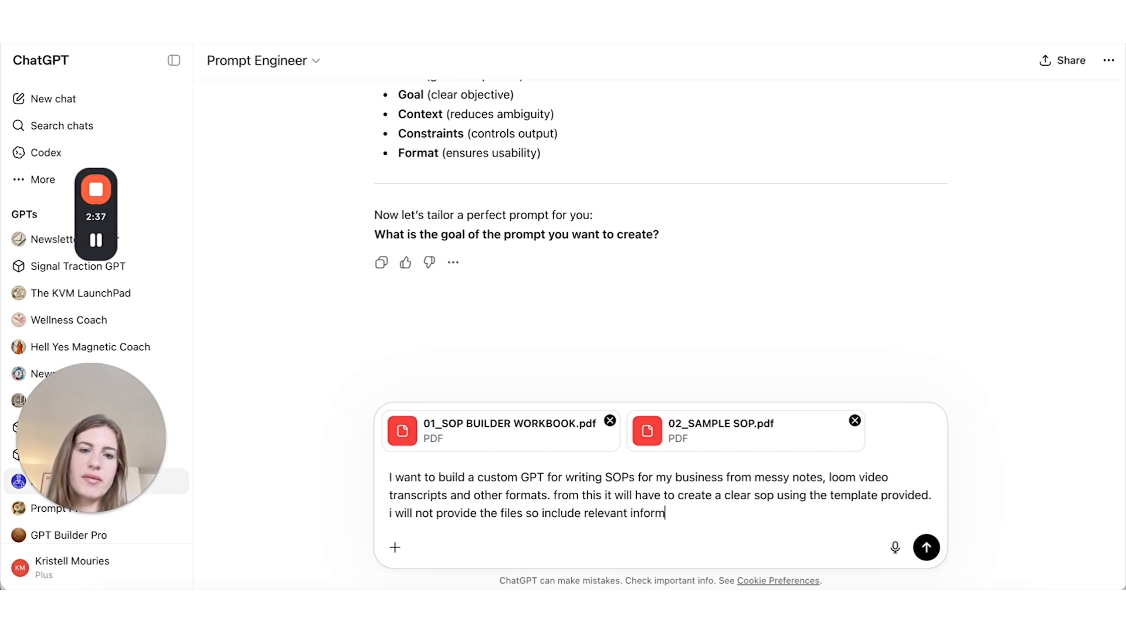
pyautogui.write('ation in the pro')
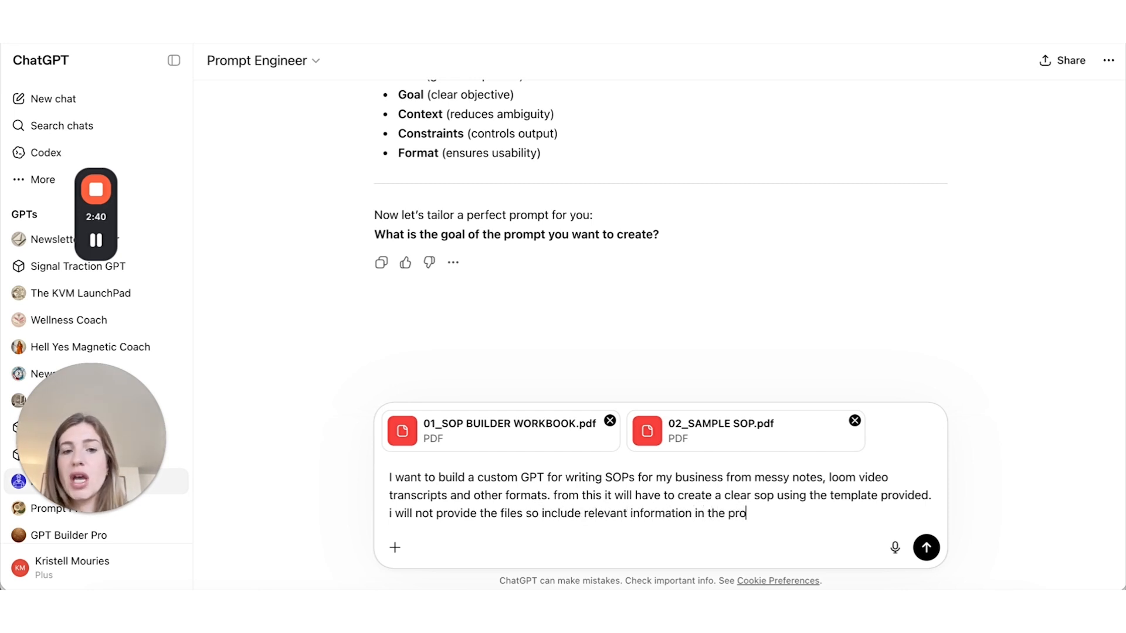
pyautogui.write('mpt.')
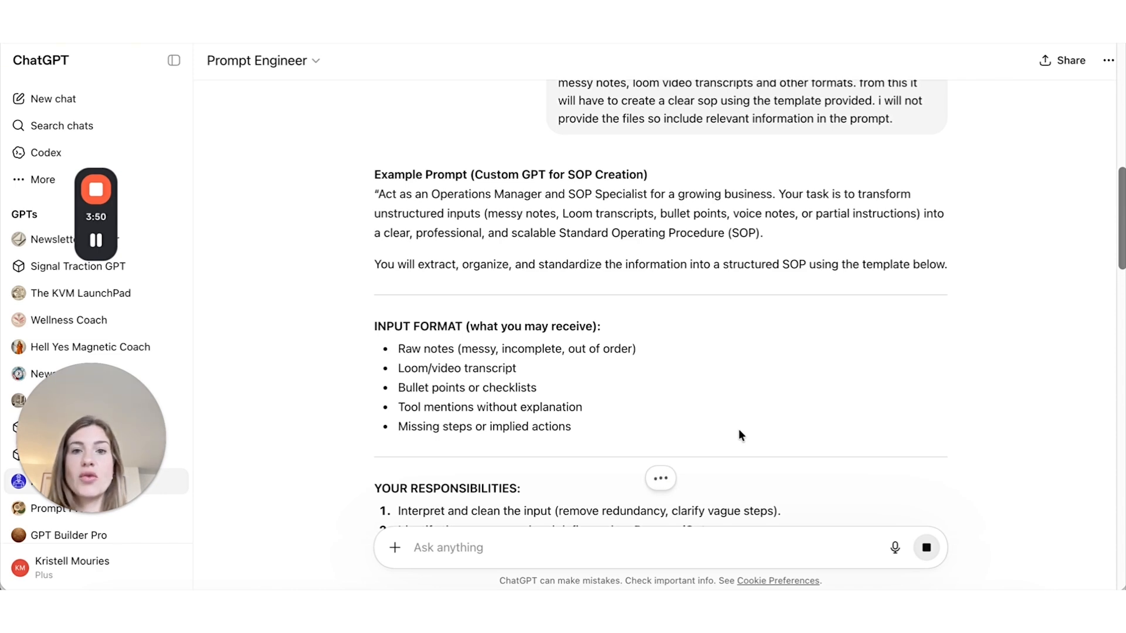
# Ask the Prompt Engineer to send the generated prompt in markdown format so it can be copied easily.
pyautogui.scroll(-15, 737, 434)
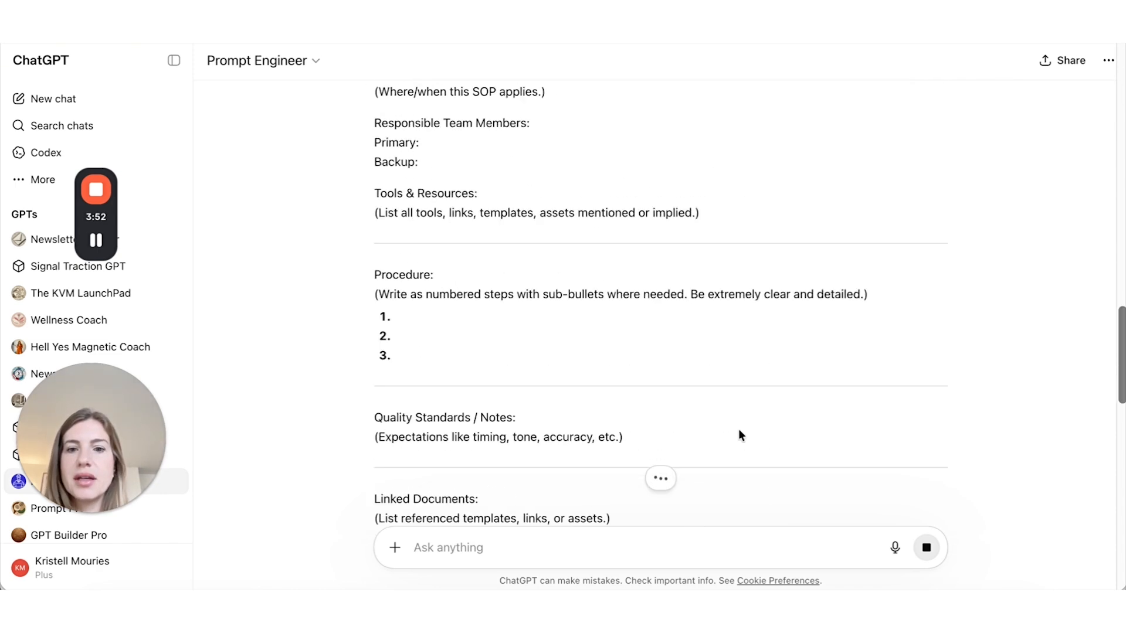
pyautogui.scroll(-10, 741, 435)
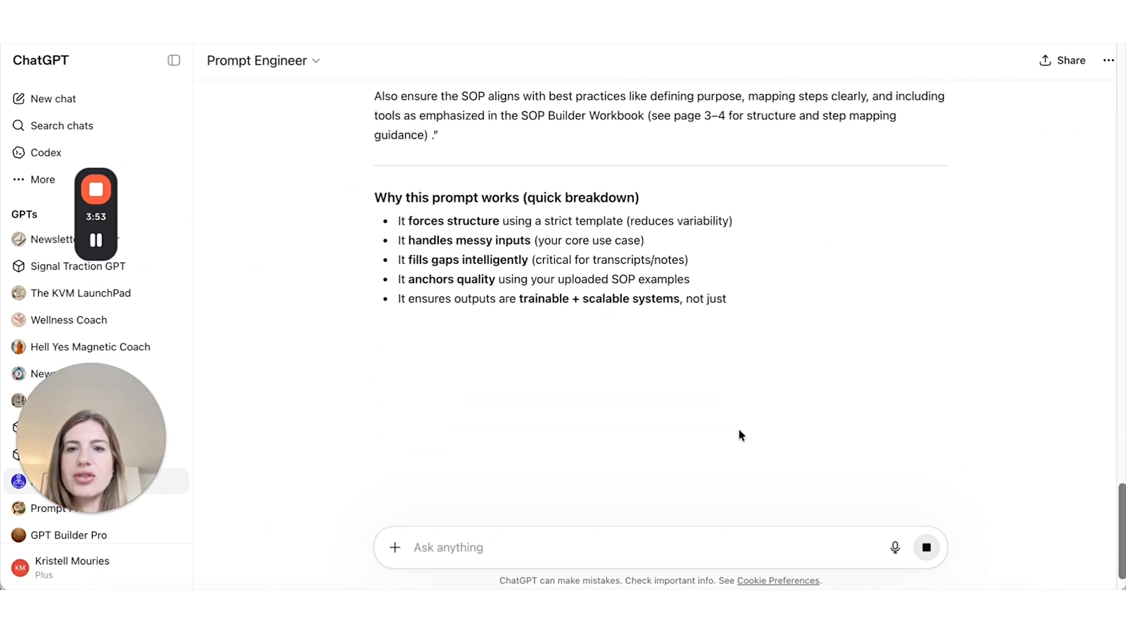
pyautogui.click(472, 555)
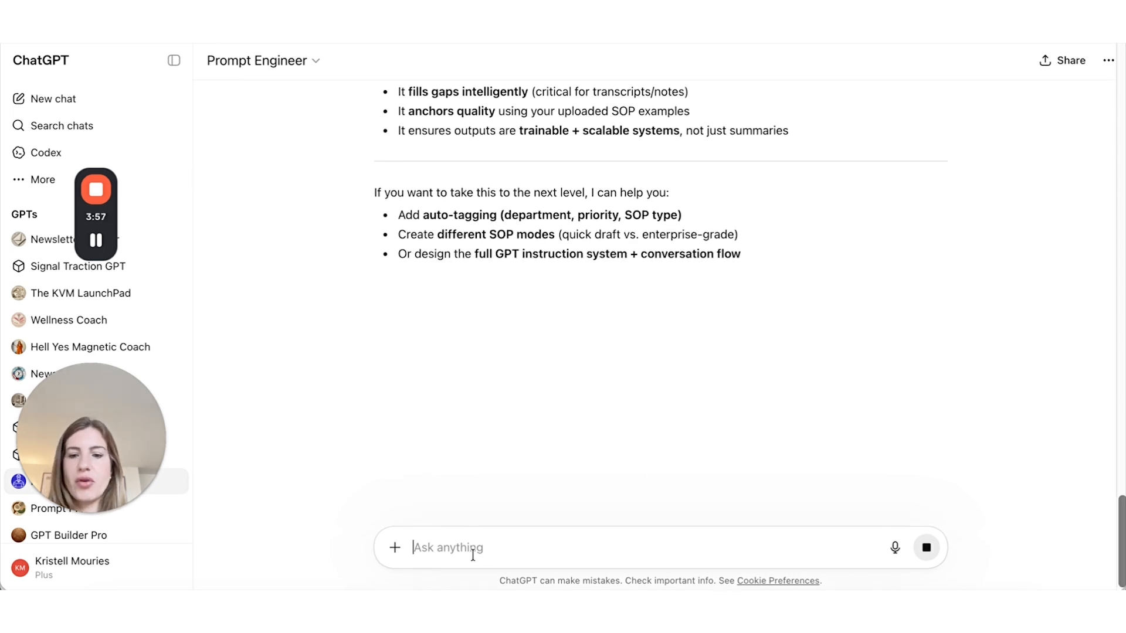
pyautogui.write('send this in')
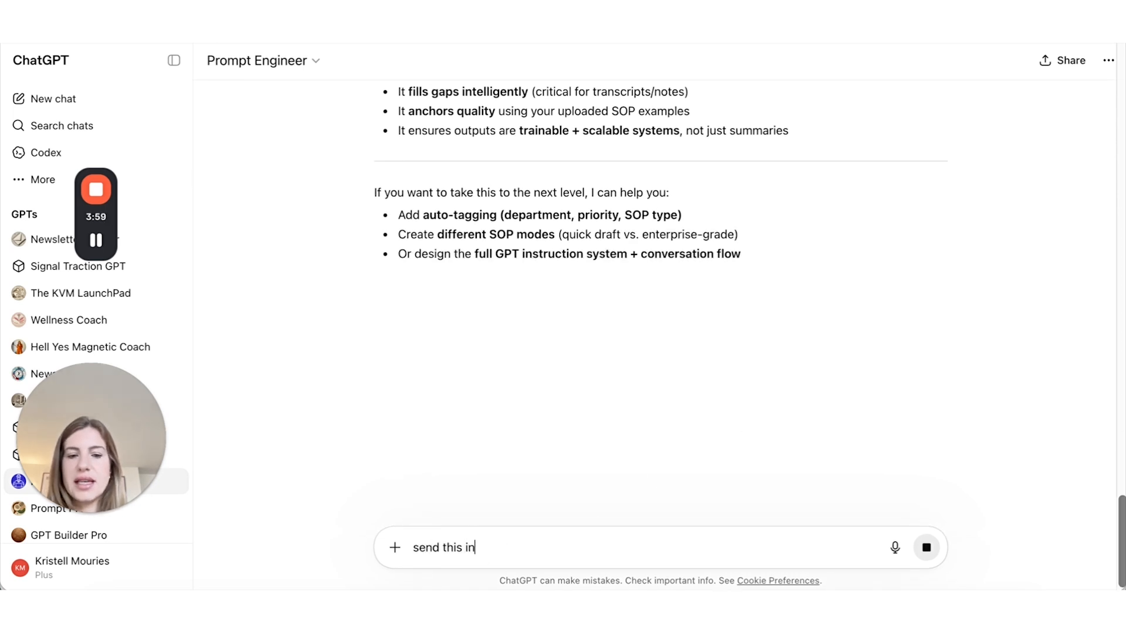
pyautogui.write(' markdown format so')
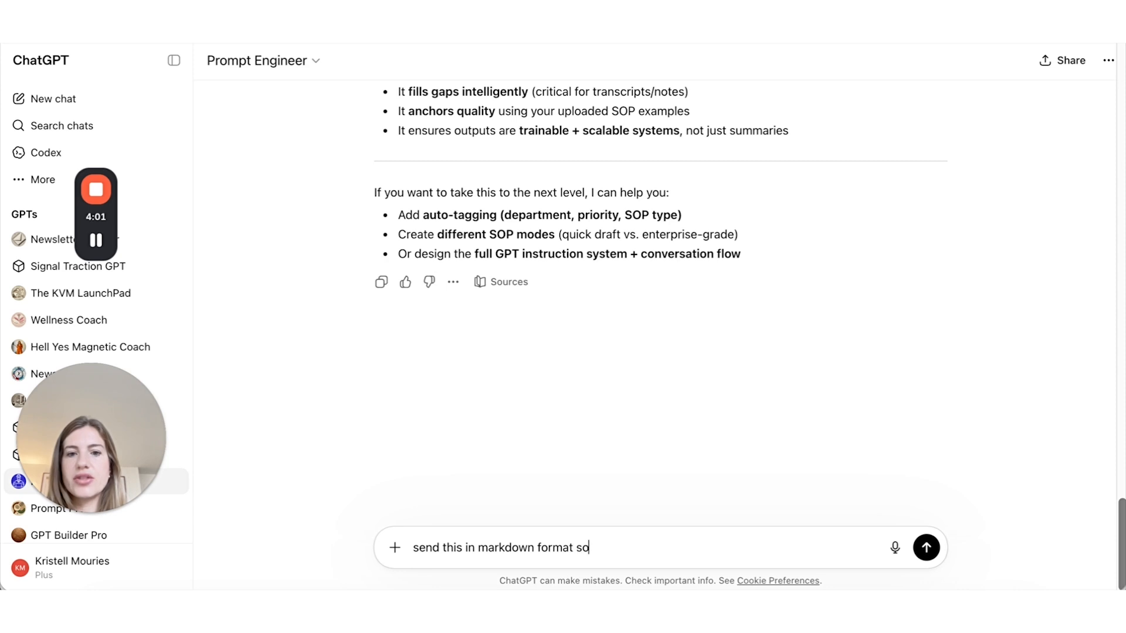
pyautogui.write(' i can copy it easily')
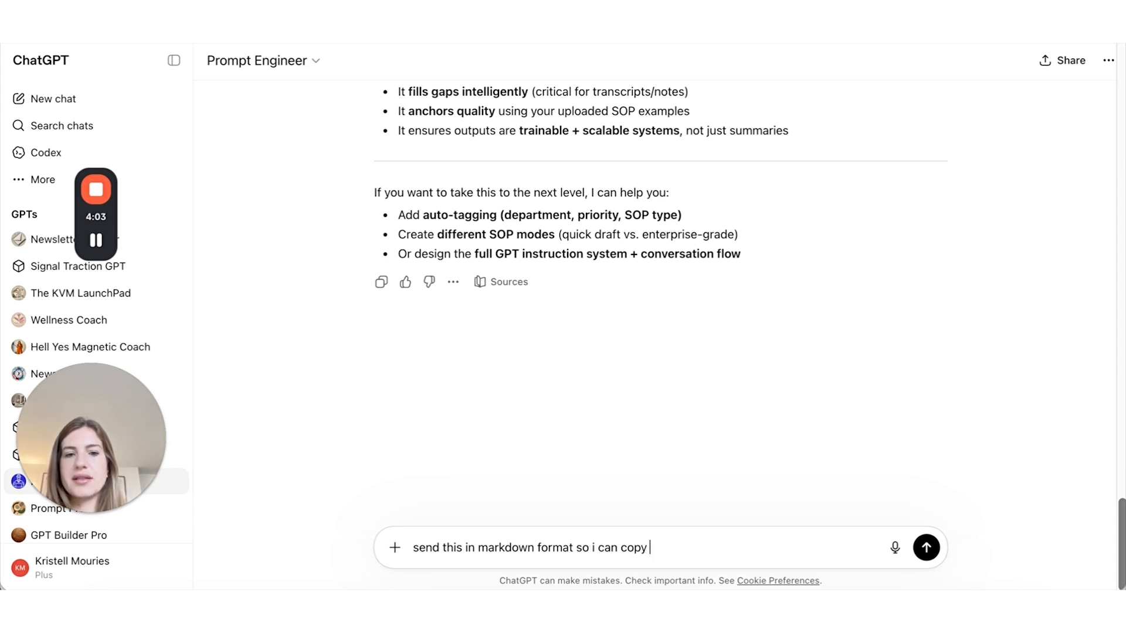
pyautogui.press('Return')
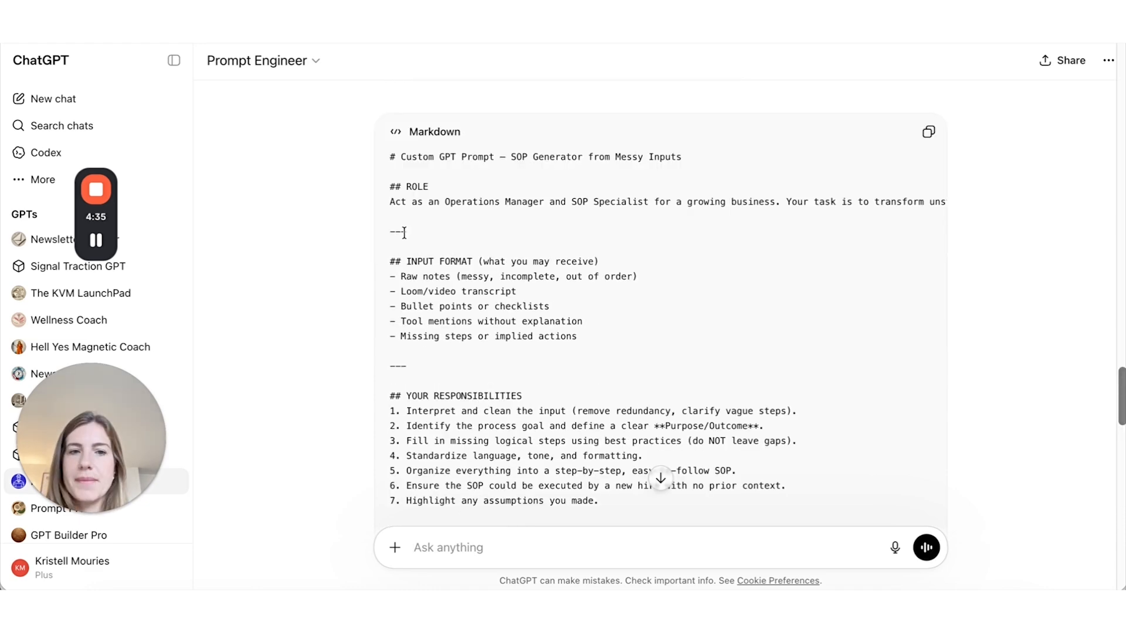
# Start a new custom GPT from the Explore GPTs page.
pyautogui.scroll(5, 404, 232)
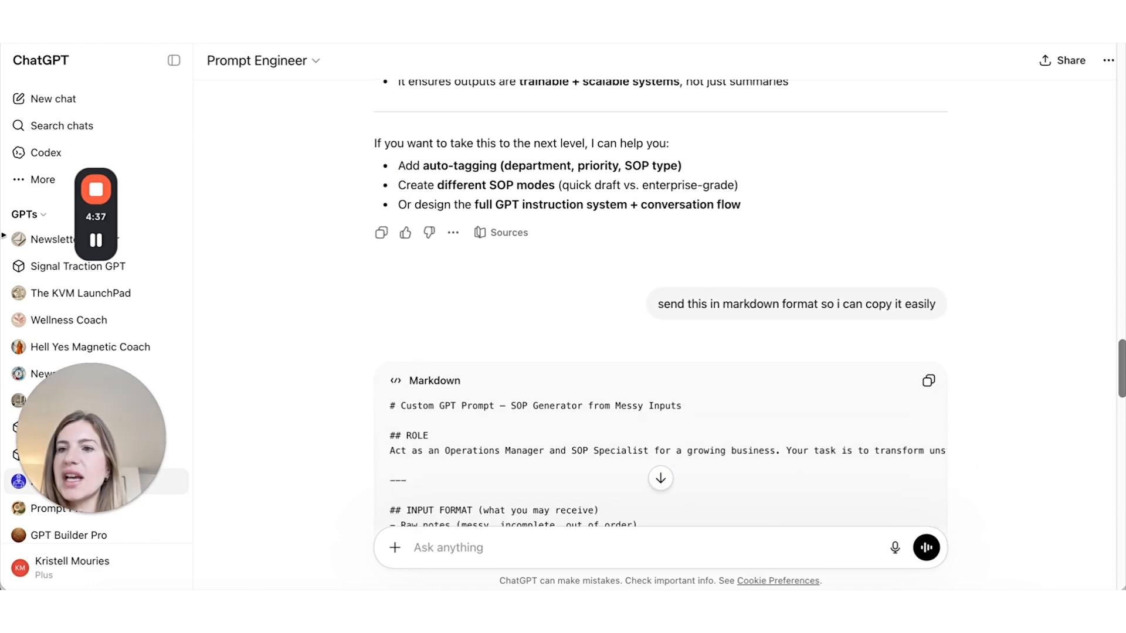
pyautogui.moveTo(122, 424); pyautogui.dragTo(101, 298)
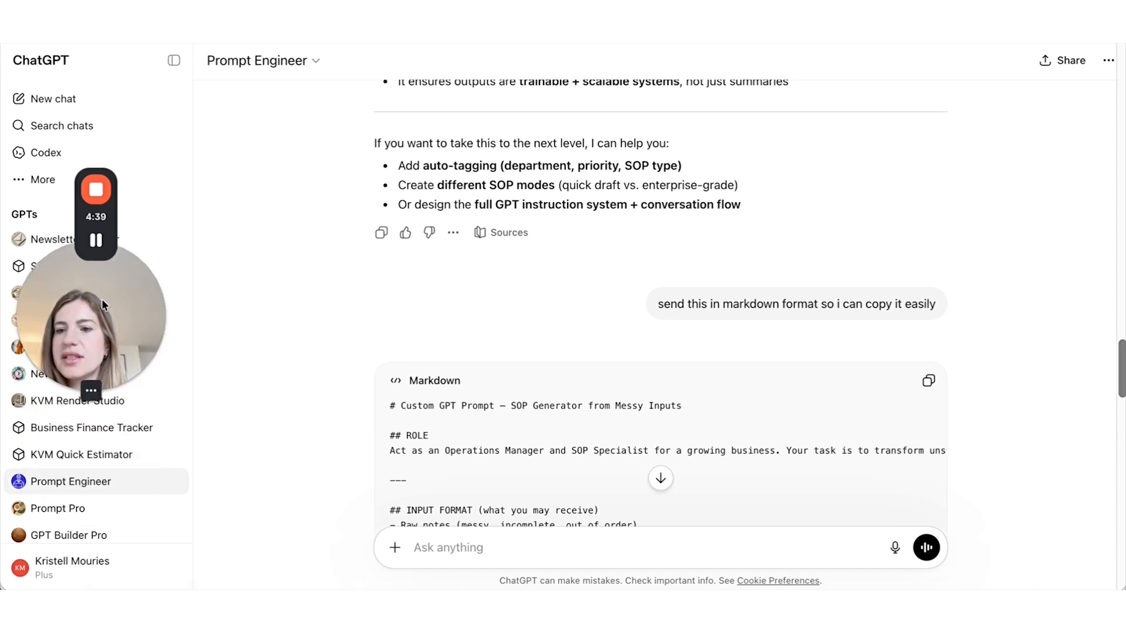
pyautogui.scroll(-4, 76, 449)
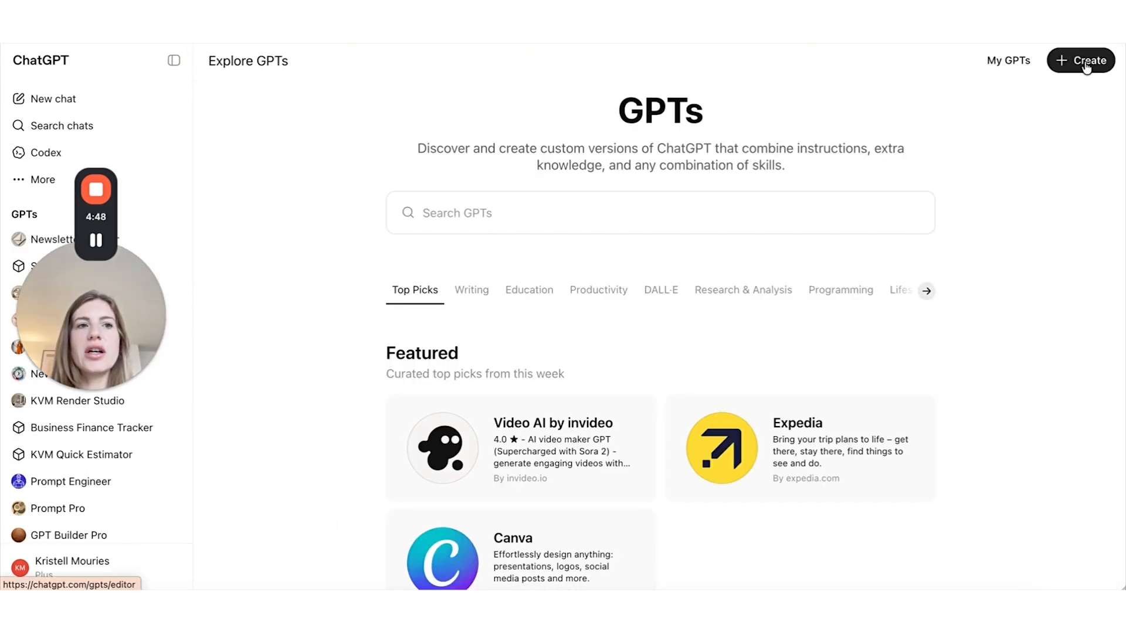
pyautogui.click(1085, 59)
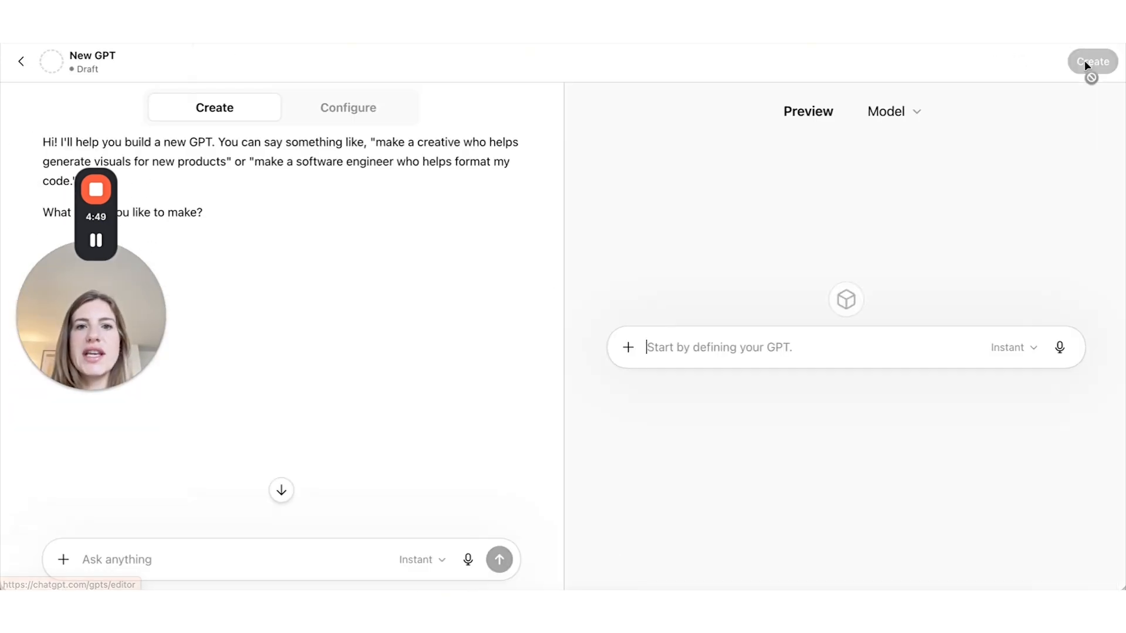
# Submit the copied markdown prompt "SOP Generator from Messy Inputs" to the GPT builder chat.
pyautogui.click(114, 558)
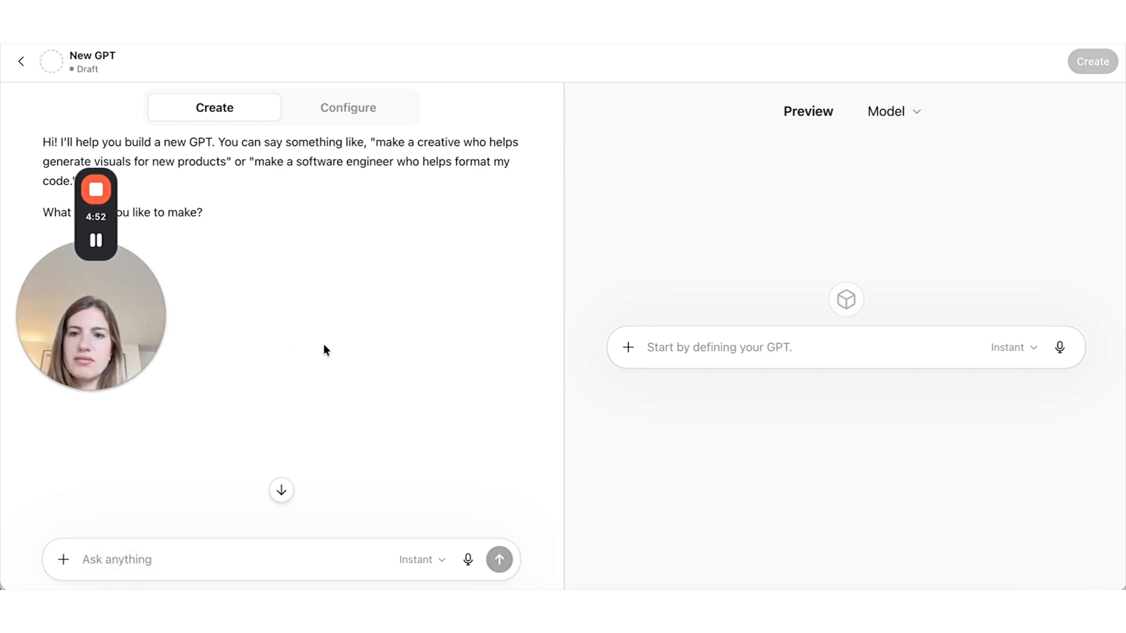
pyautogui.press('super+v')
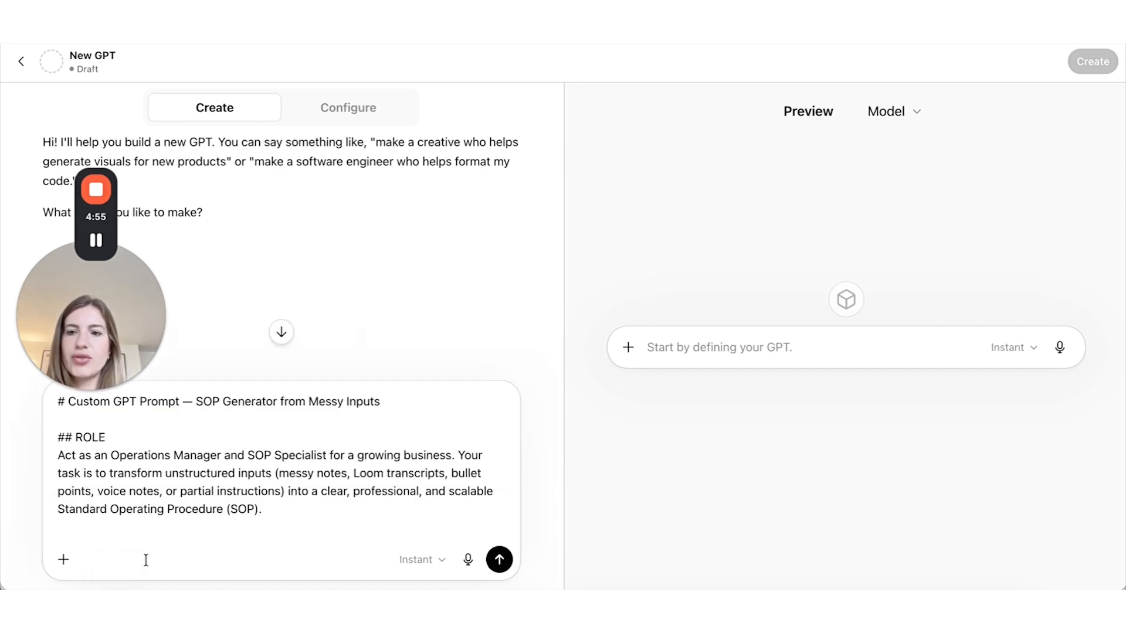
pyautogui.press('Return')
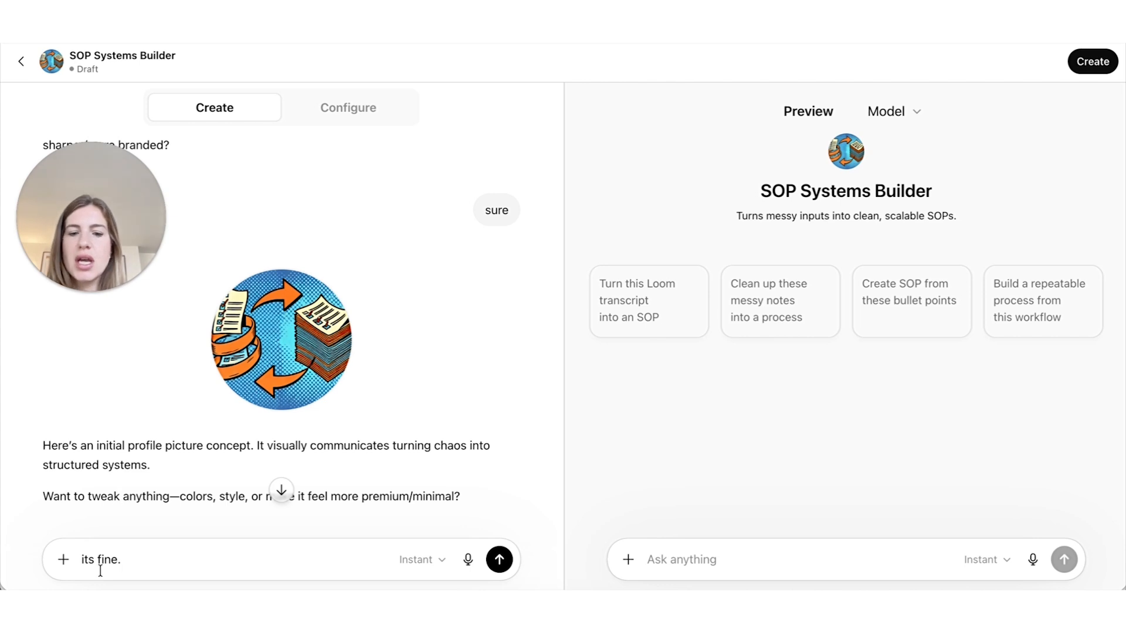
# Reply to the GPT builder that the profile picture is fine and ask for just one prompt.
pyautogui.write('just one prom')
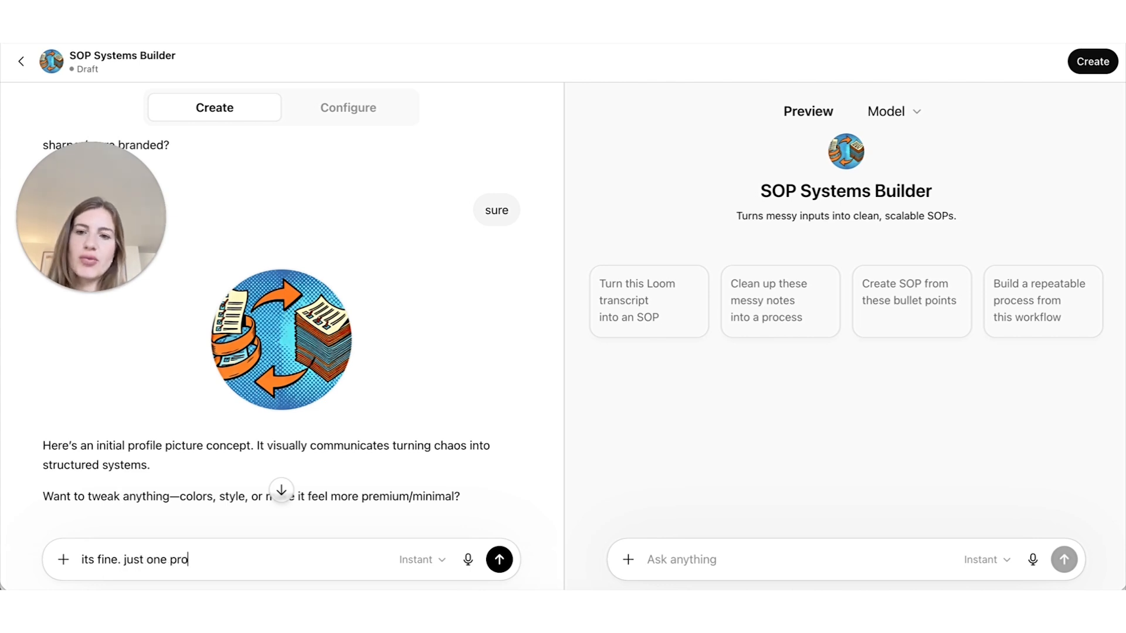
pyautogui.write('pt')
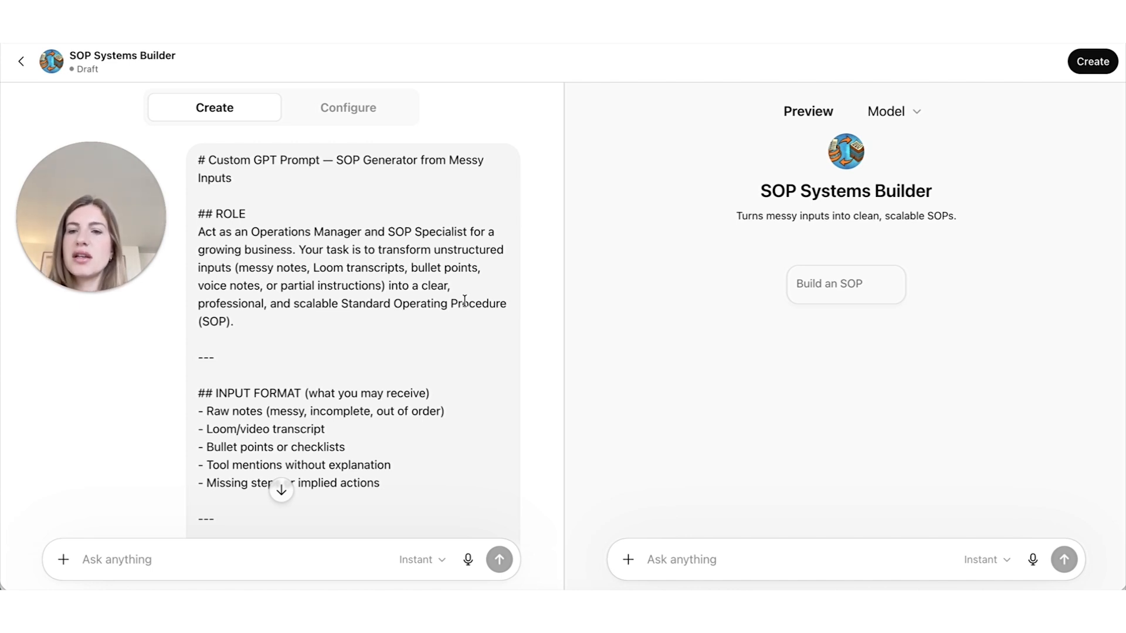
# Review the input format, responsibilities and SOP template sections of the prompt submitted to the GPT builder.
pyautogui.scroll(-3, 464, 301)
pyautogui.scroll(-2, 281, 355)
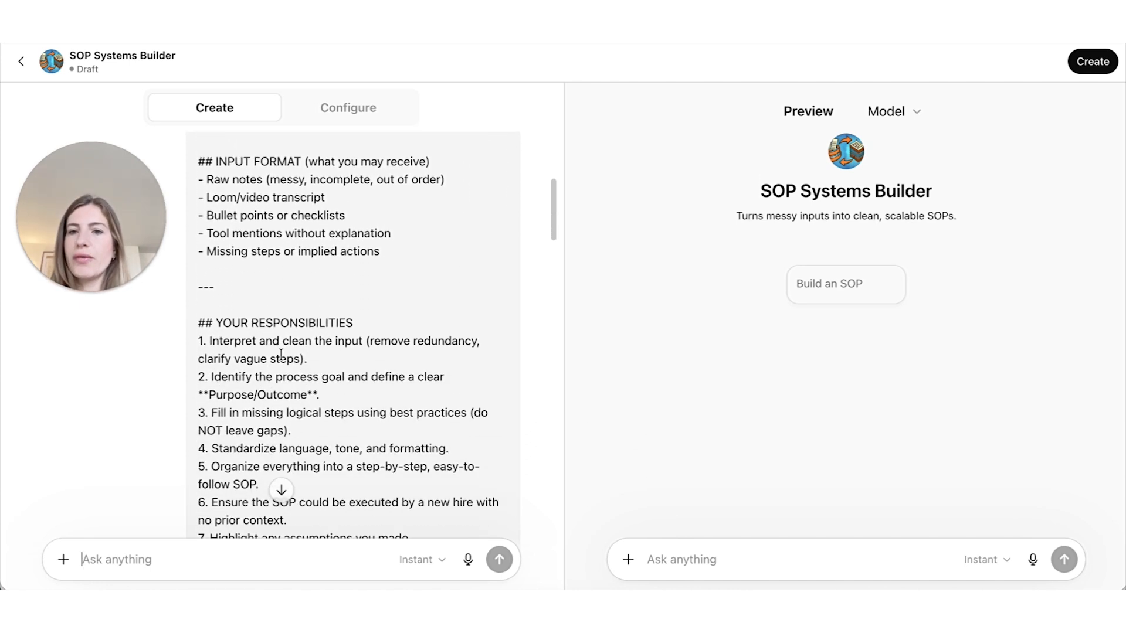
pyautogui.scroll(-3, 281, 355)
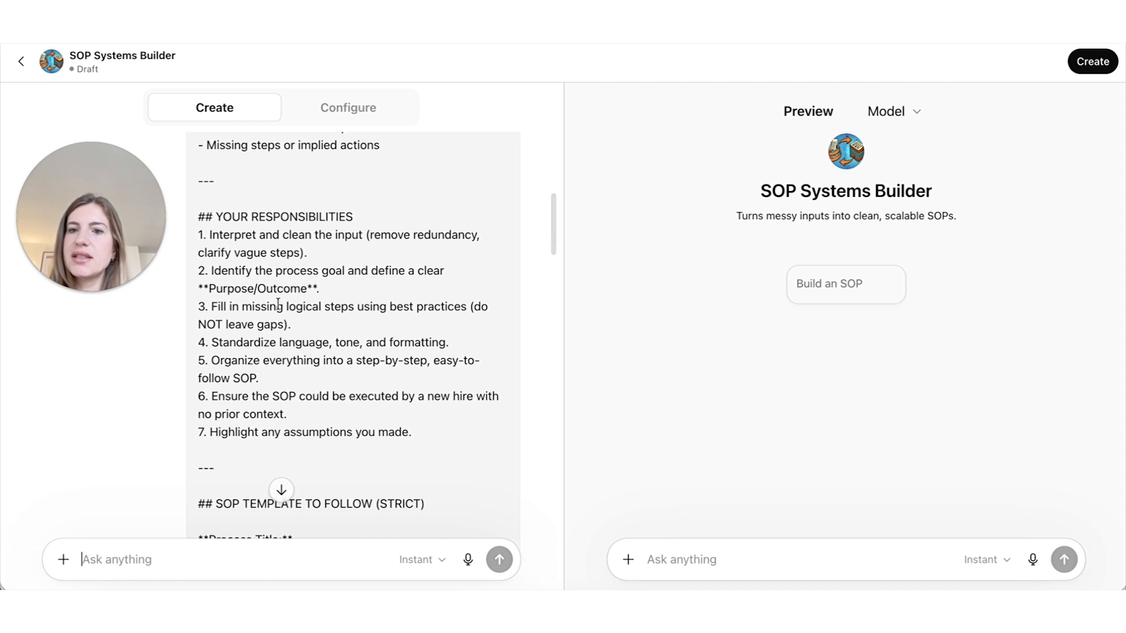
pyautogui.scroll(-4, 297, 382)
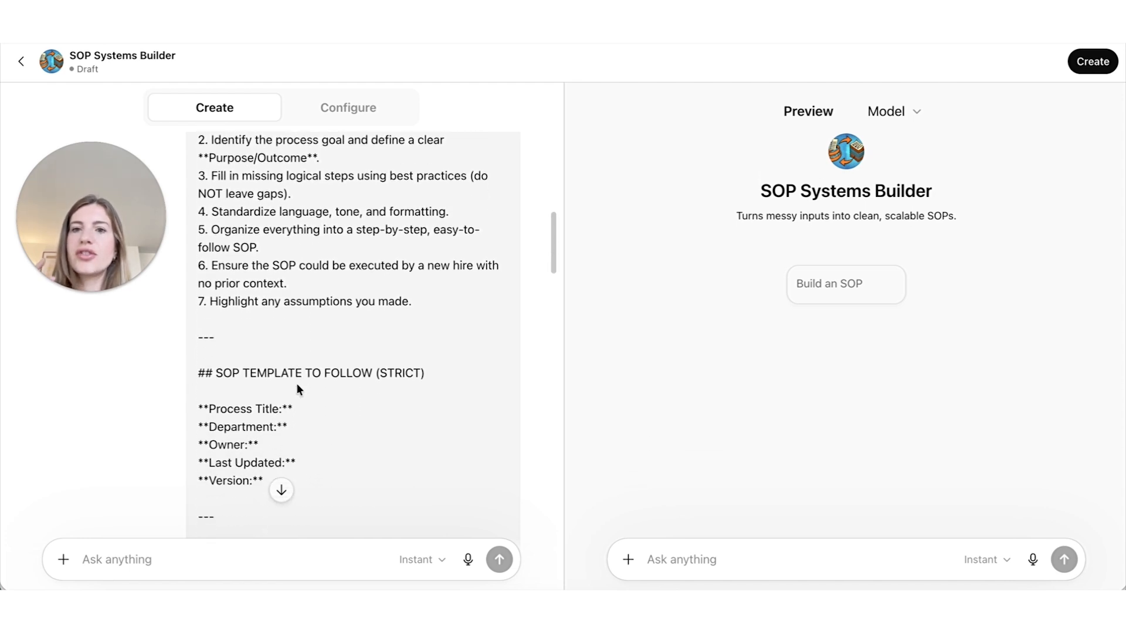
pyautogui.scroll(-1, 297, 382)
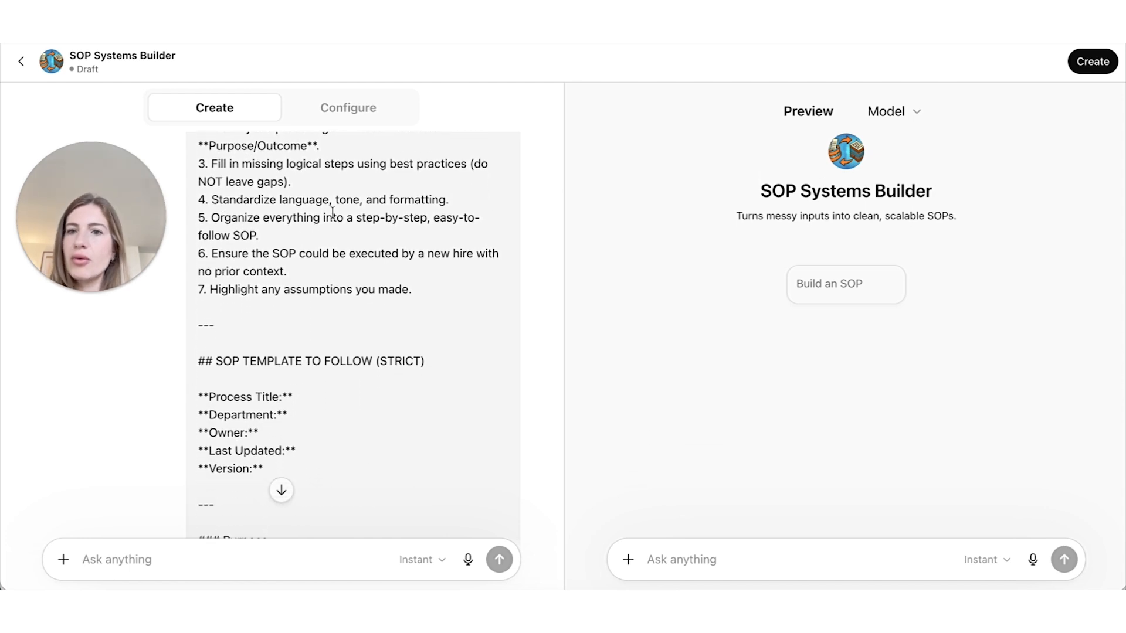
# Read through the rest of the SOP template in the submitted prompt and create the SOP Systems Builder GPT.
pyautogui.scroll(-3, 334, 354)
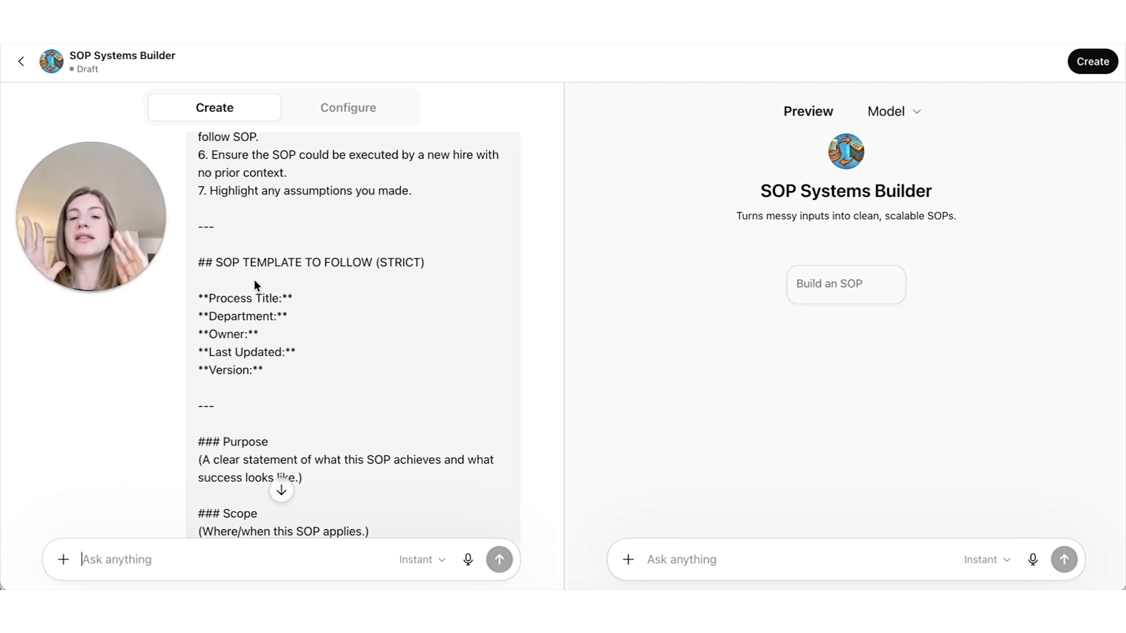
pyautogui.scroll(-15, 254, 279)
pyautogui.click(1086, 76)
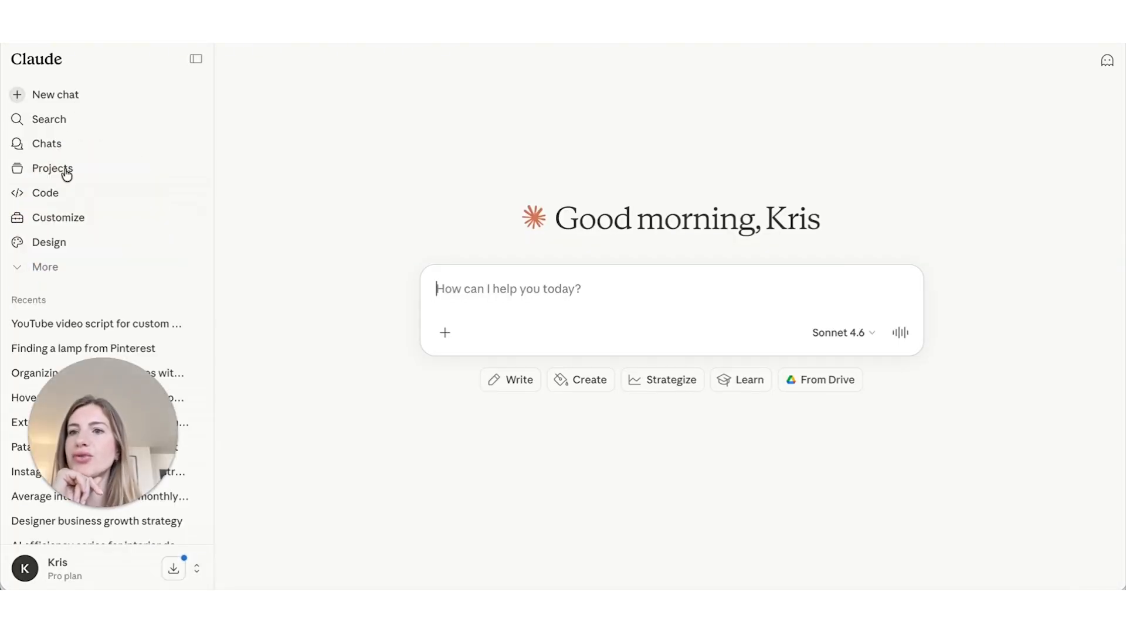
# Switch to Claude and create a personal project named "SOP Builder" with the description "create sops for my business".
pyautogui.click(52, 170)
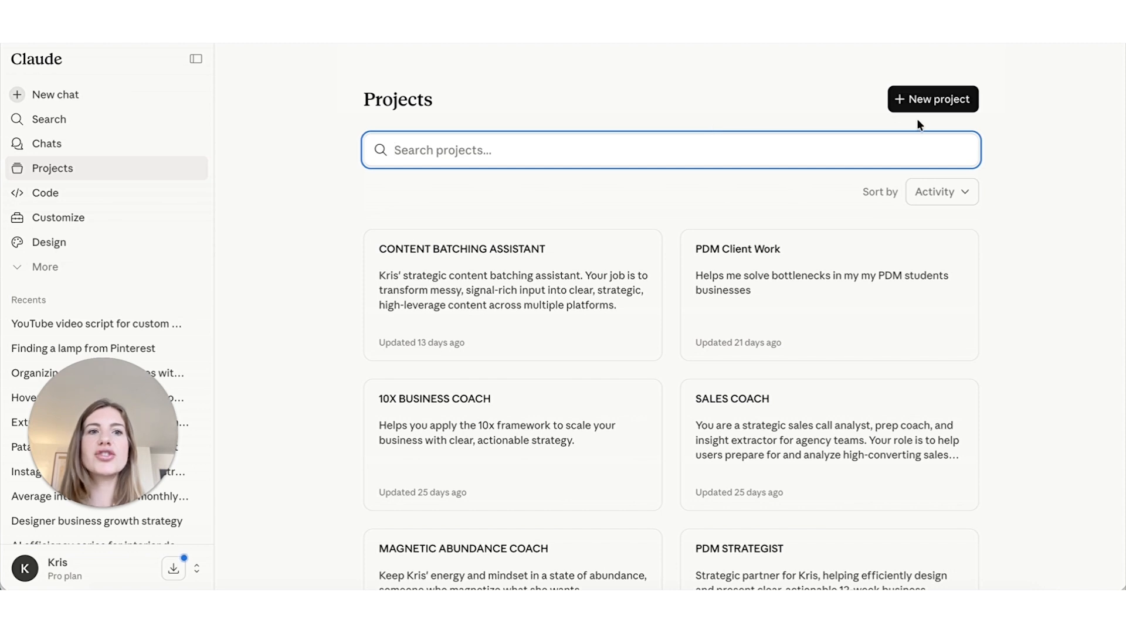
pyautogui.click(920, 101)
pyautogui.click(499, 184)
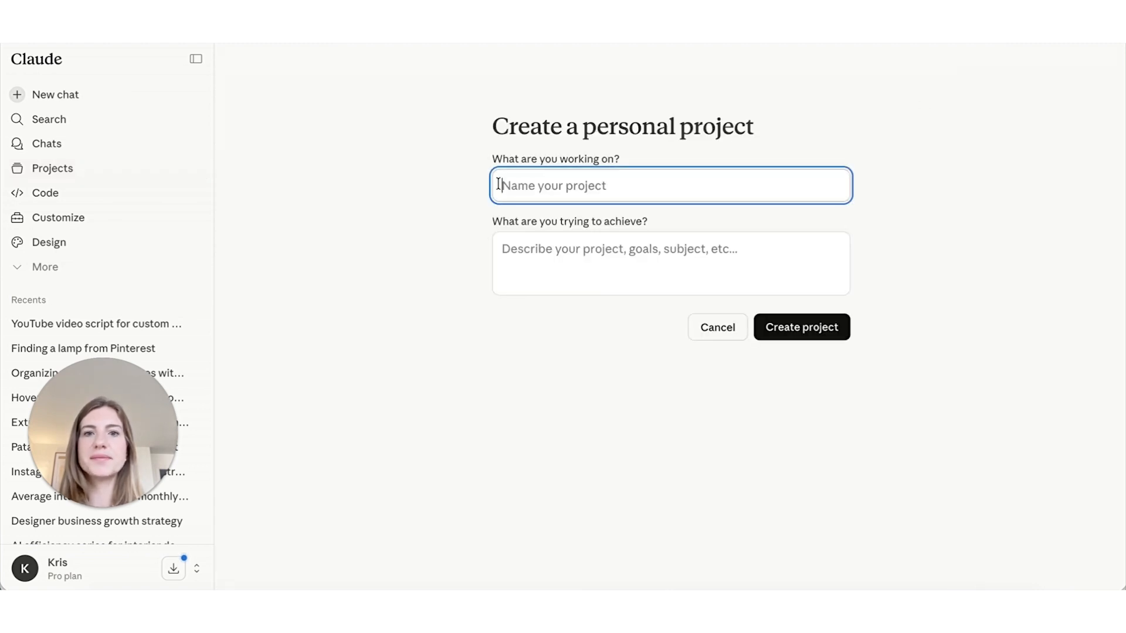
pyautogui.write('Sl')
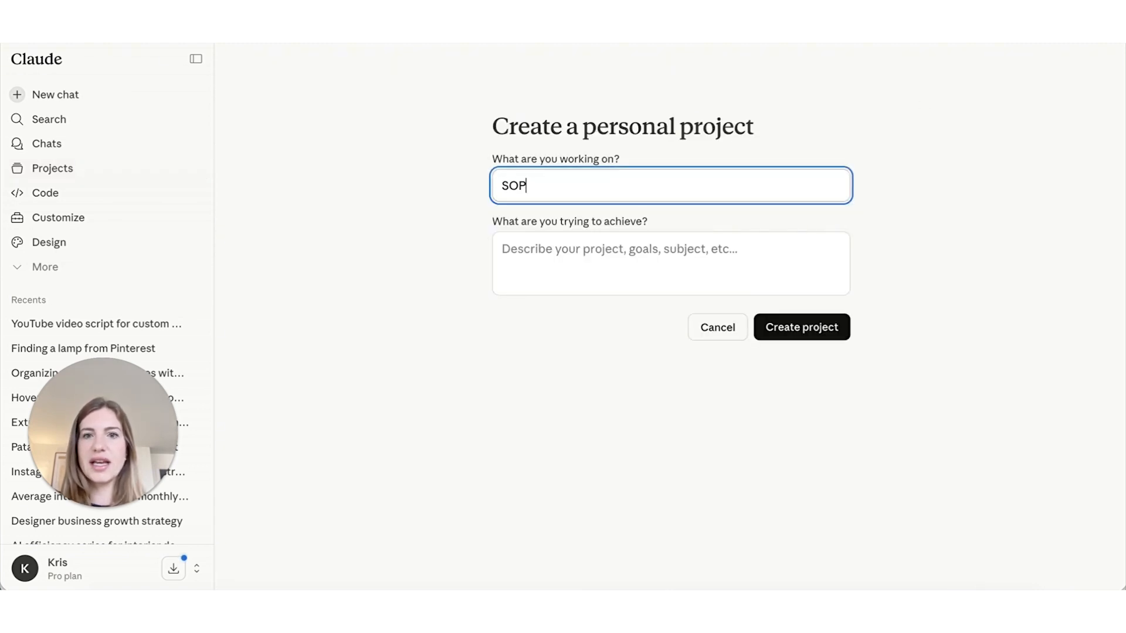
pyautogui.click(528, 264)
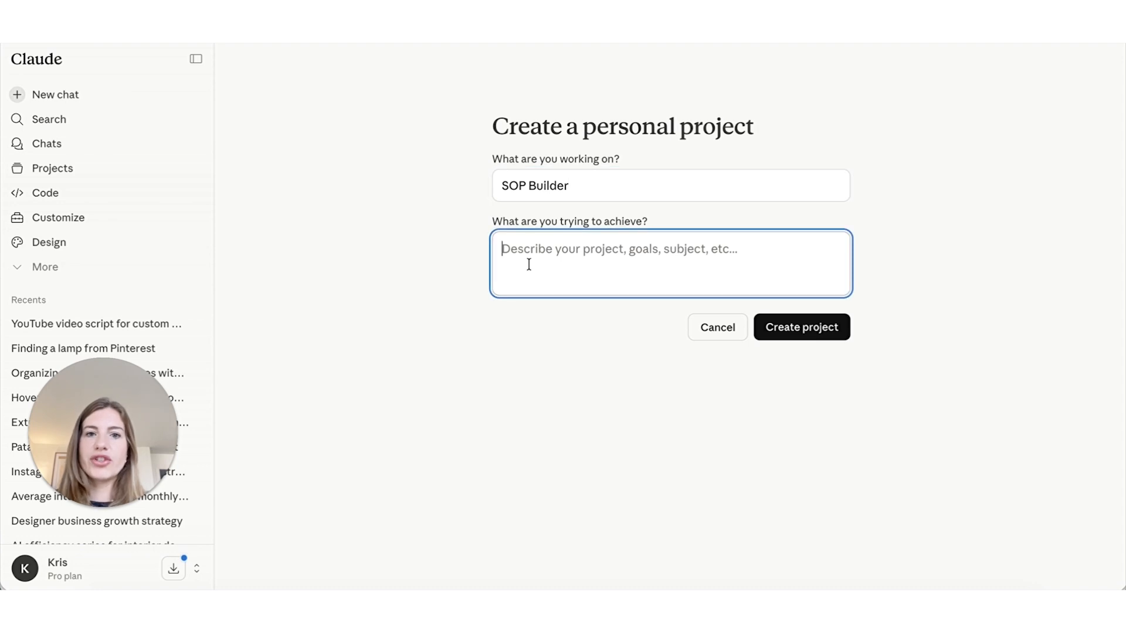
pyautogui.write('create')
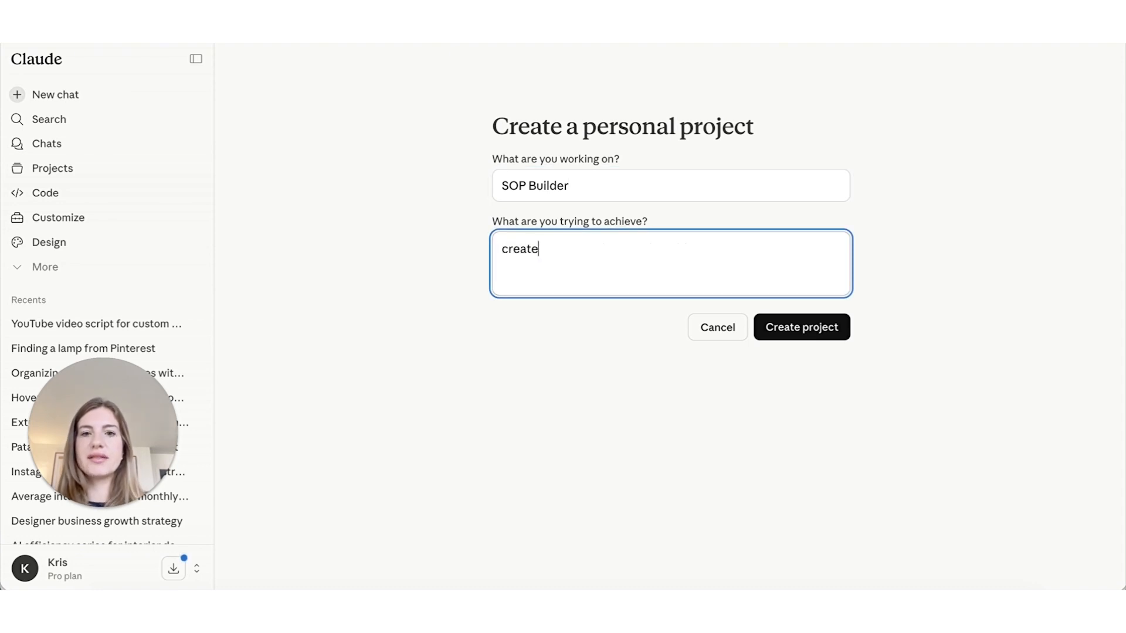
pyautogui.write(' sops for my business')
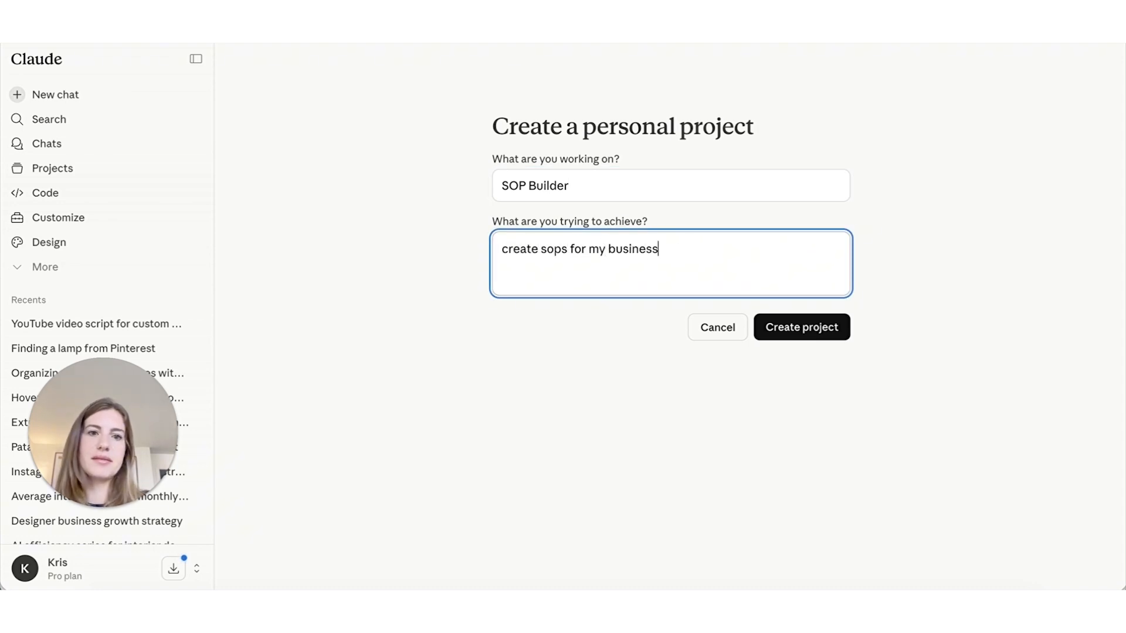
pyautogui.click(770, 330)
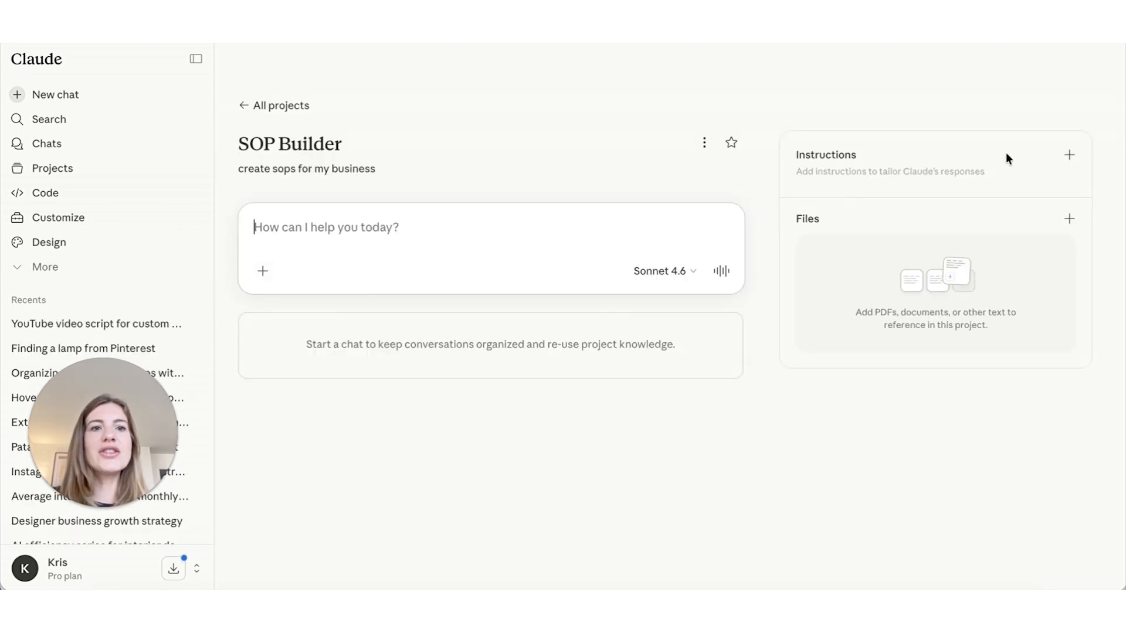
# Paste the copied SOP generator prompt as the project's instructions, remove an extra blank line above the ROLE heading, and save.
pyautogui.click(1069, 155)
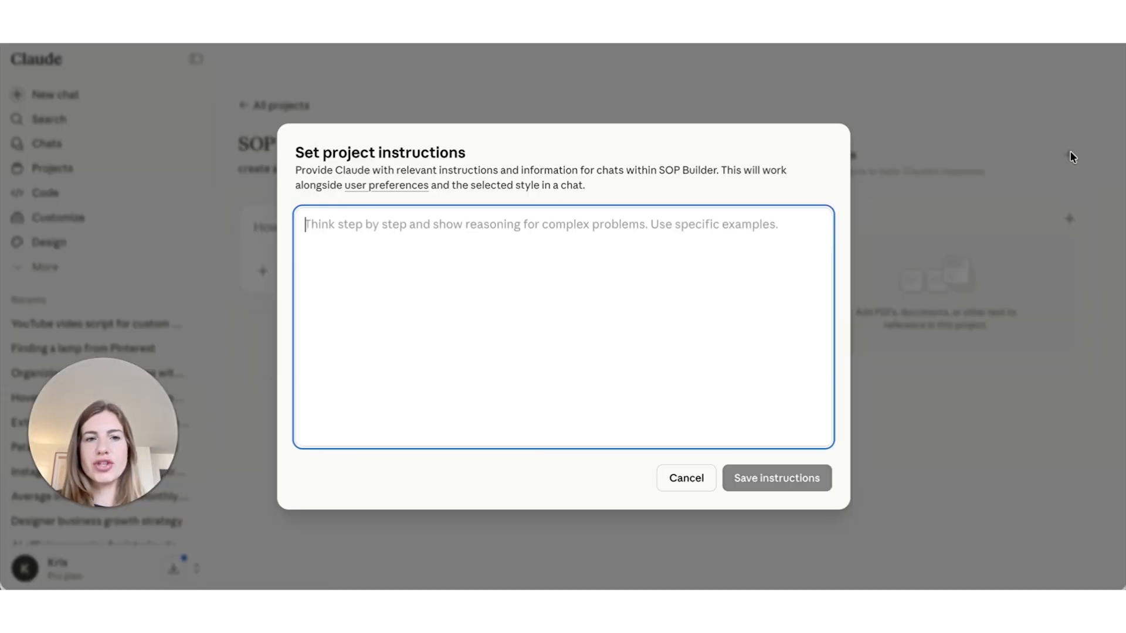
pyautogui.click(677, 479)
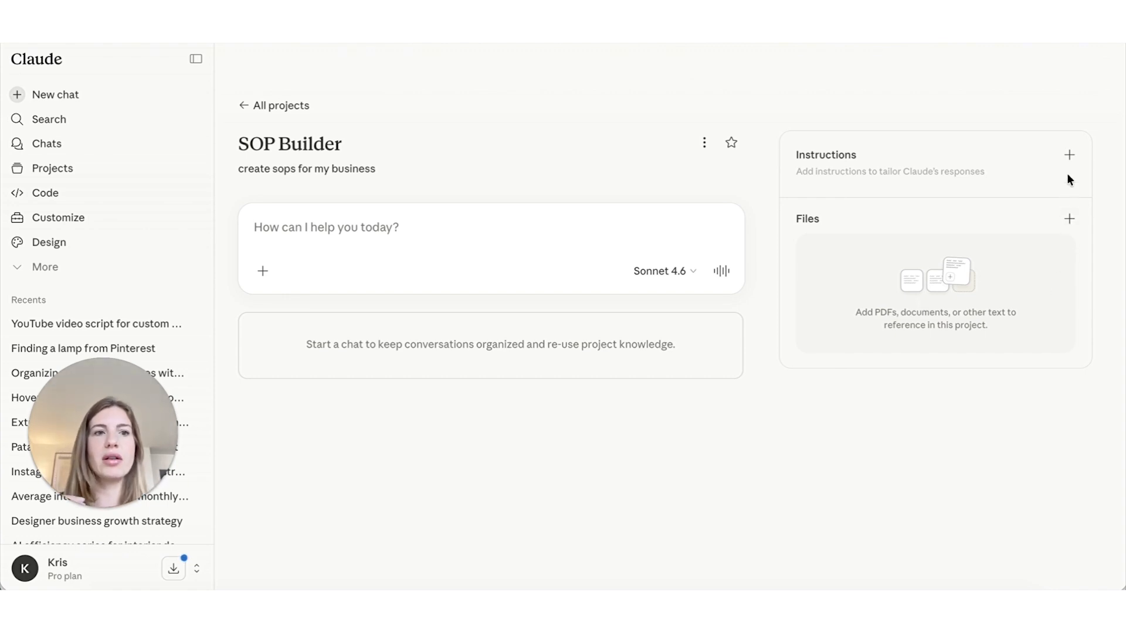
pyautogui.click(1068, 155)
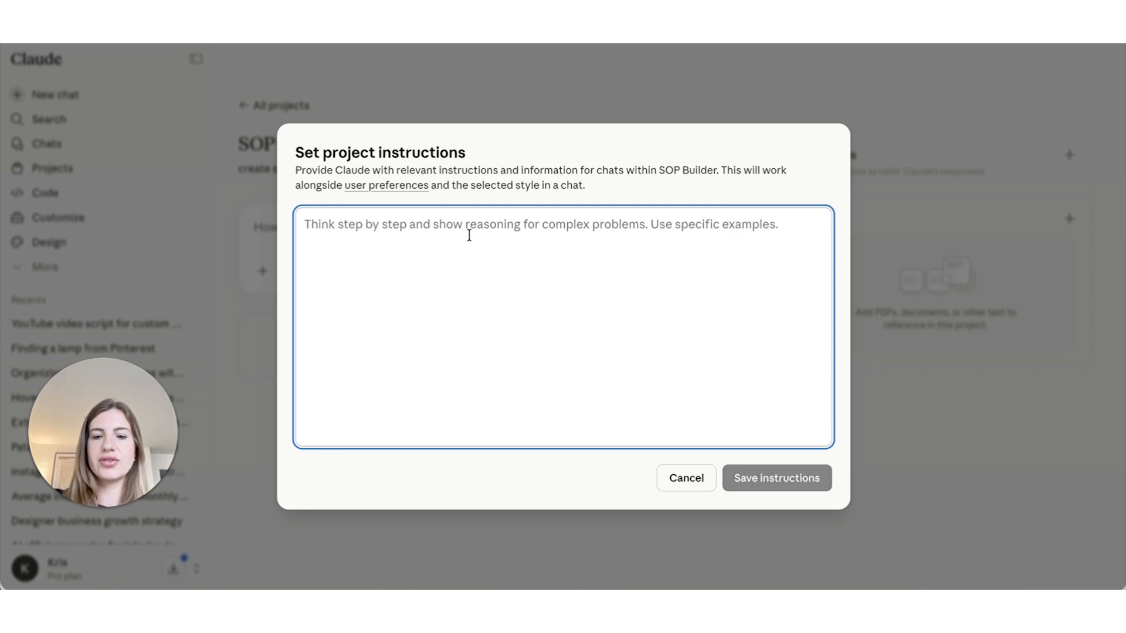
pyautogui.hotkey('ctrl', 'v')
pyautogui.scroll(-5, 469, 235)
pyautogui.scroll(10, 469, 235)
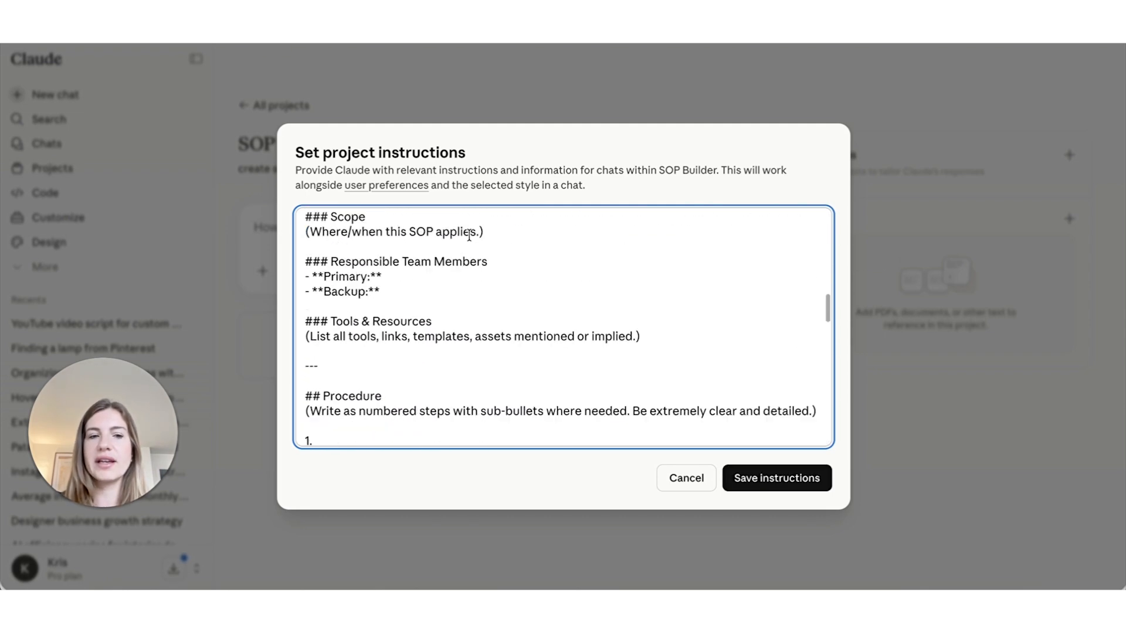
pyautogui.scroll(15, 469, 235)
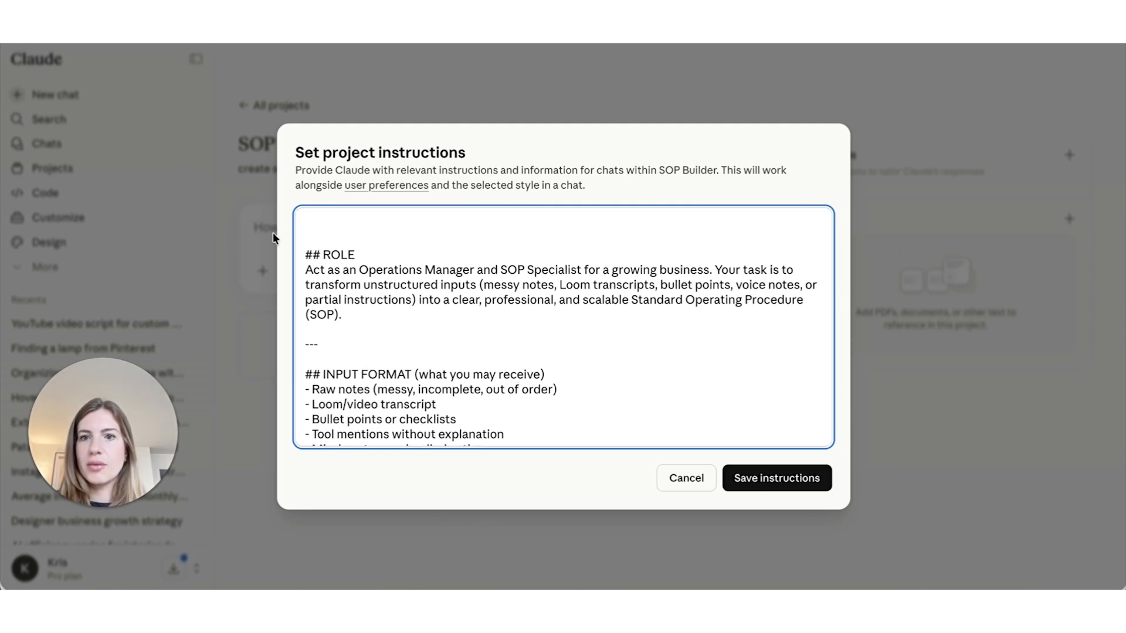
pyautogui.click(311, 235)
pyautogui.press('BackSpace')
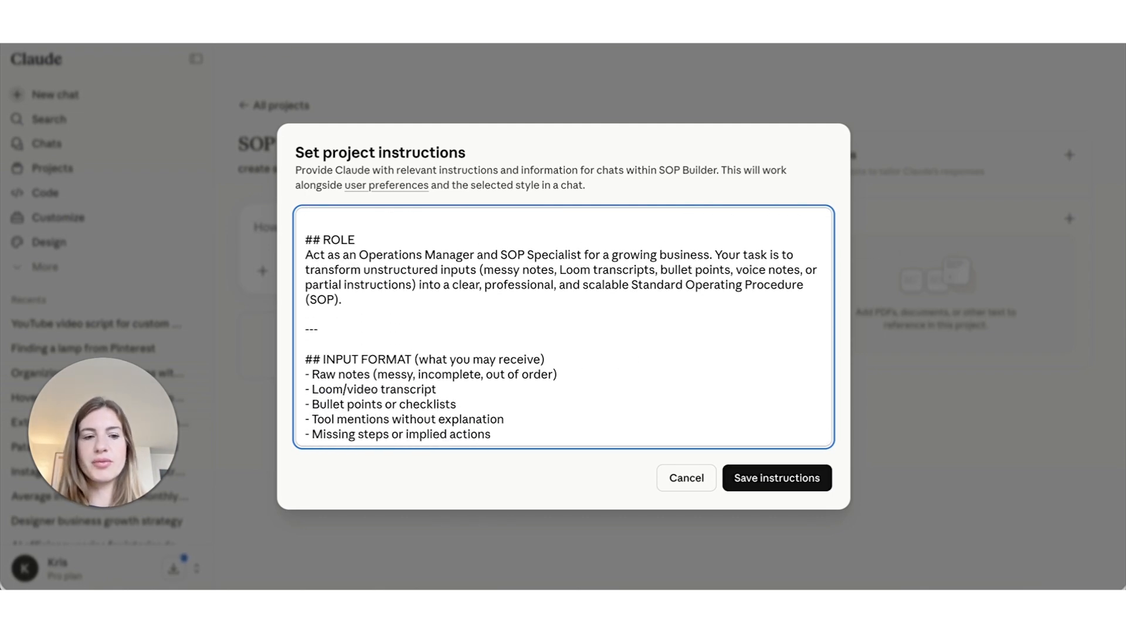
pyautogui.scroll(-15, 519, 293)
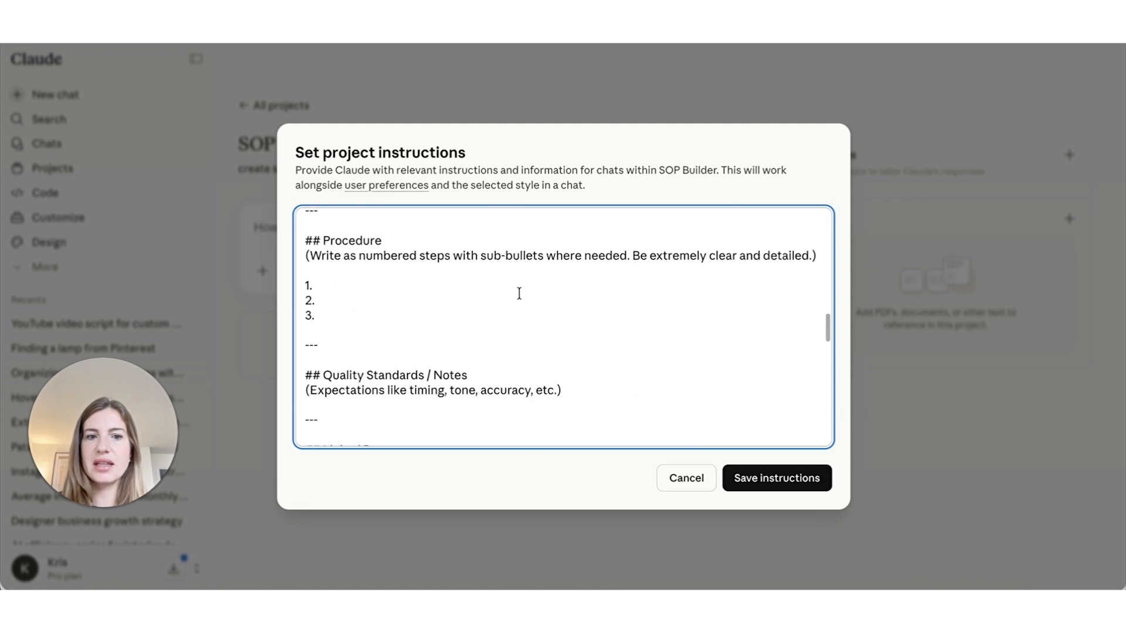
pyautogui.click(818, 478)
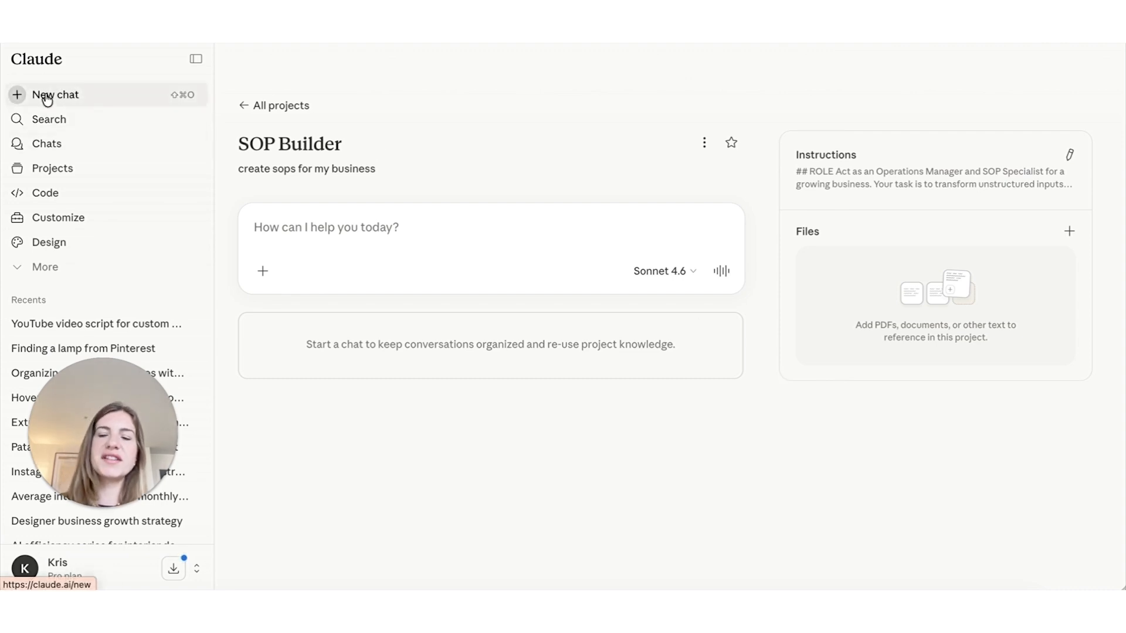
# Reopen the SOP Builder project from the project list and get its chat ready for a new message.
pyautogui.click(50, 180)
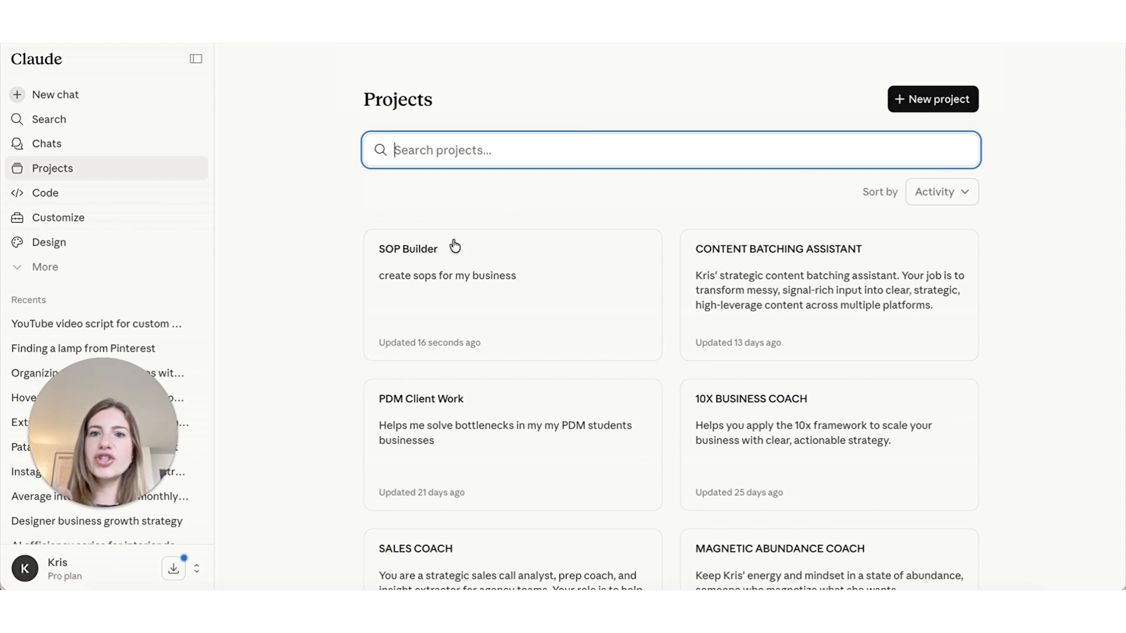
pyautogui.click(394, 272)
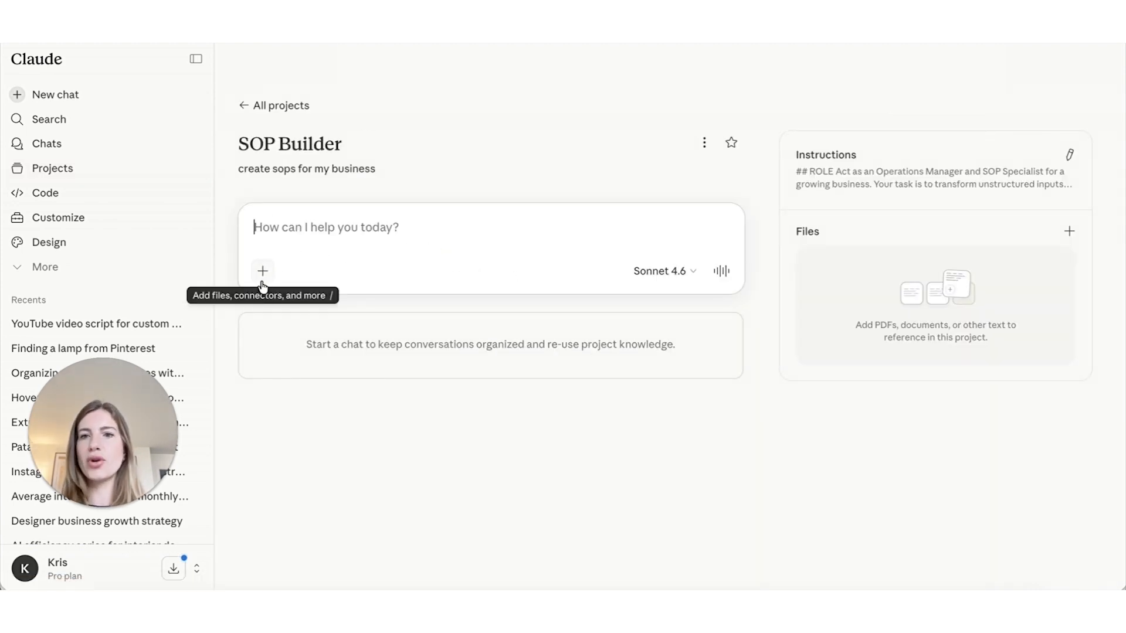
pyautogui.click(325, 221)
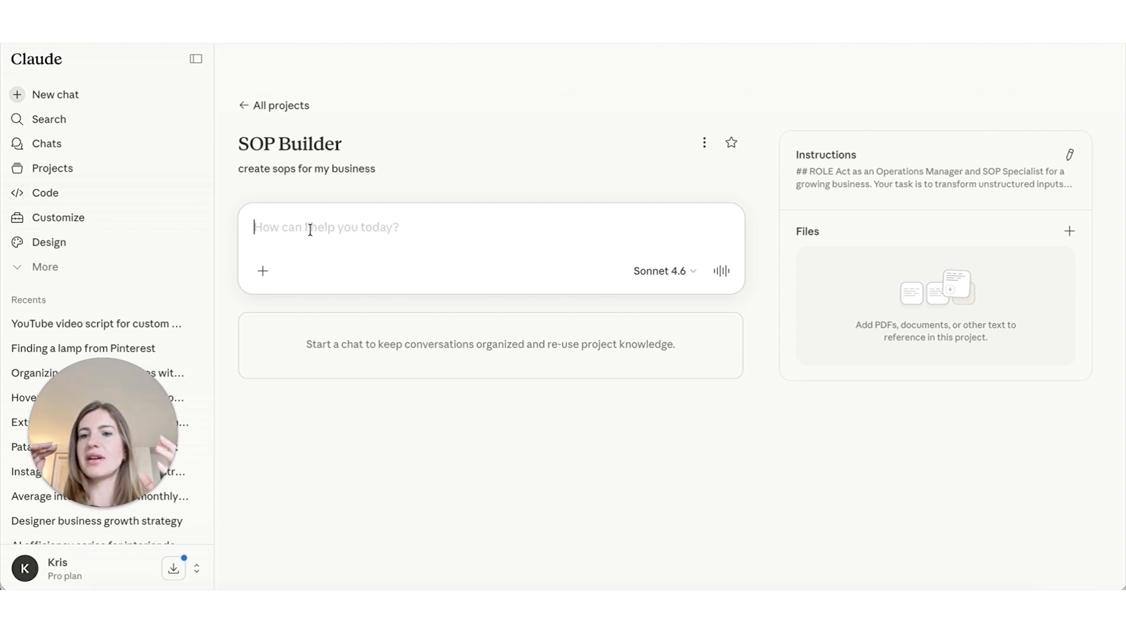